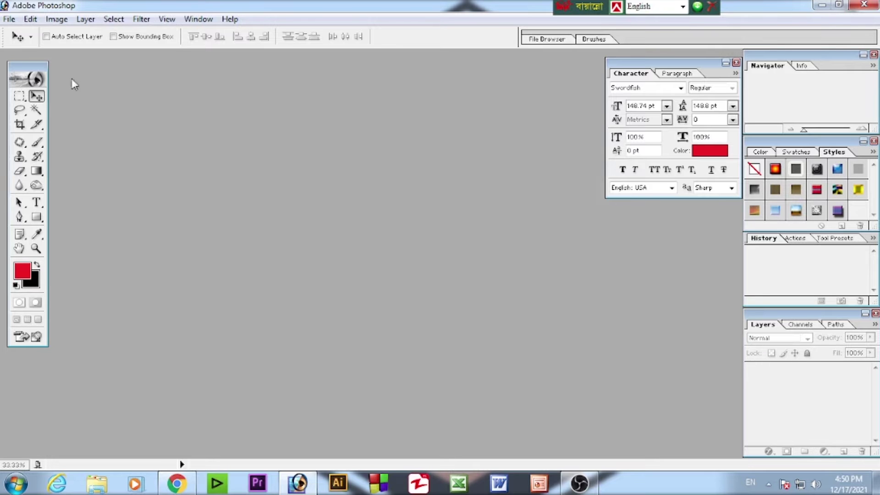
{"action": "left_click", "coordinate": [9, 20]}
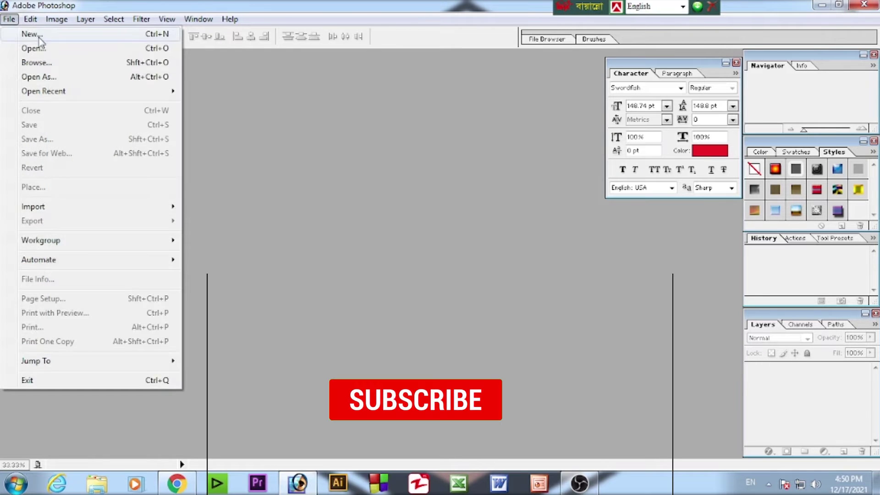
{"action": "left_click", "coordinate": [413, 143]}
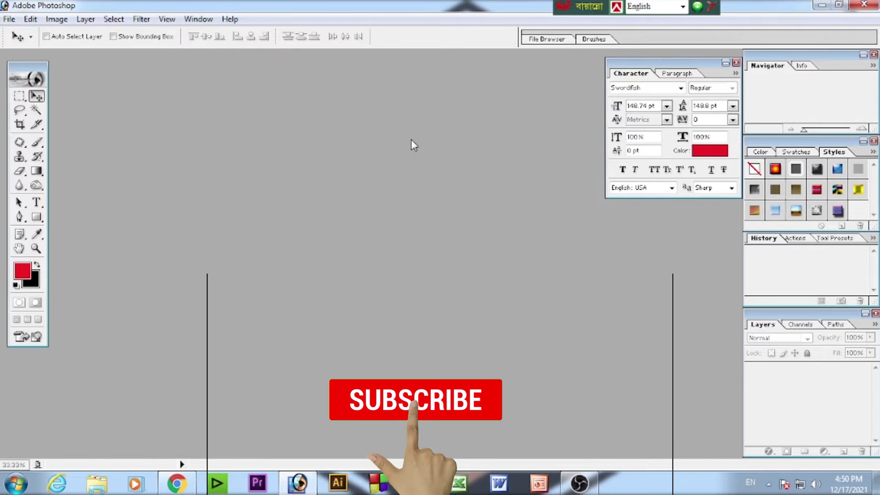
{"action": "left_click", "coordinate": [185, 21]}
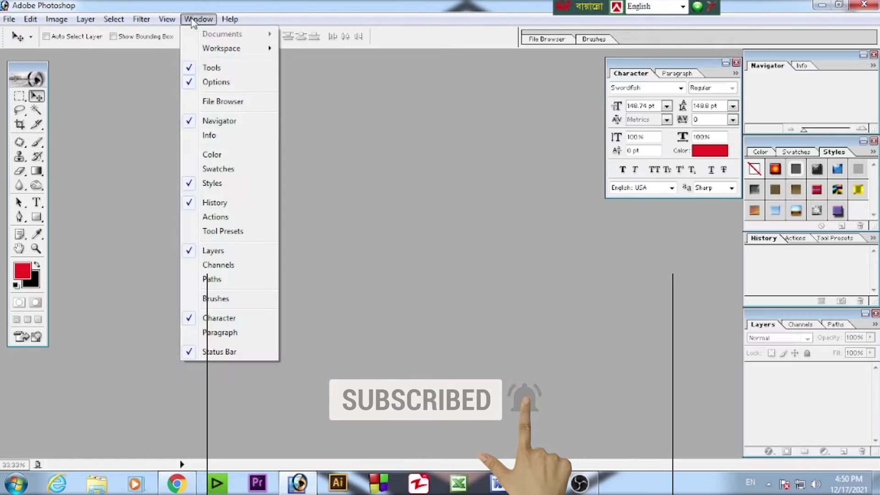
{"action": "left_click", "coordinate": [153, 57]}
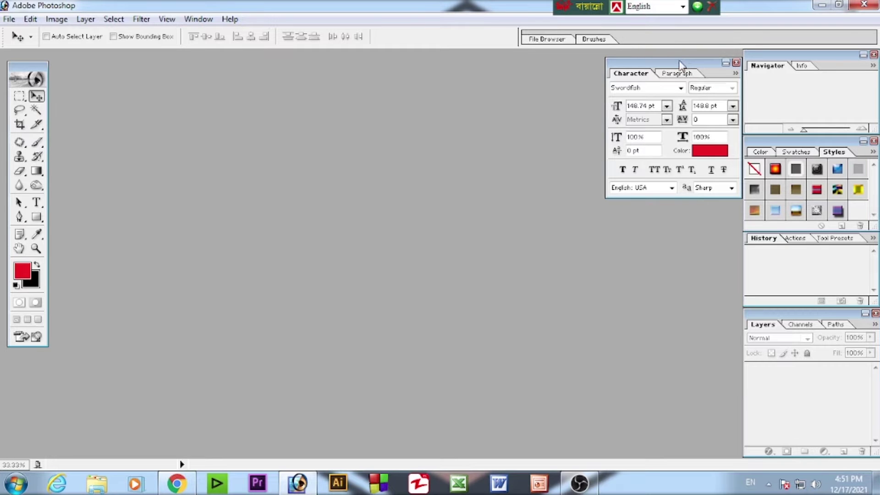
{"action": "left_click_drag", "start_coordinate": [681, 62], "coordinate": [680, 57]}
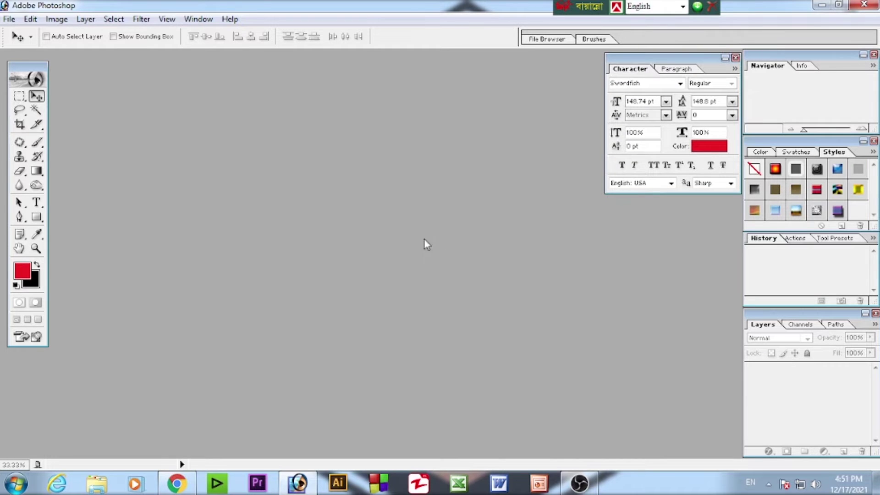
Step: Open the desktop photo of the seated man in a maximized document window and convert its Background into an editable layer named Layer 0
{"action": "left_click", "coordinate": [821, 7]}
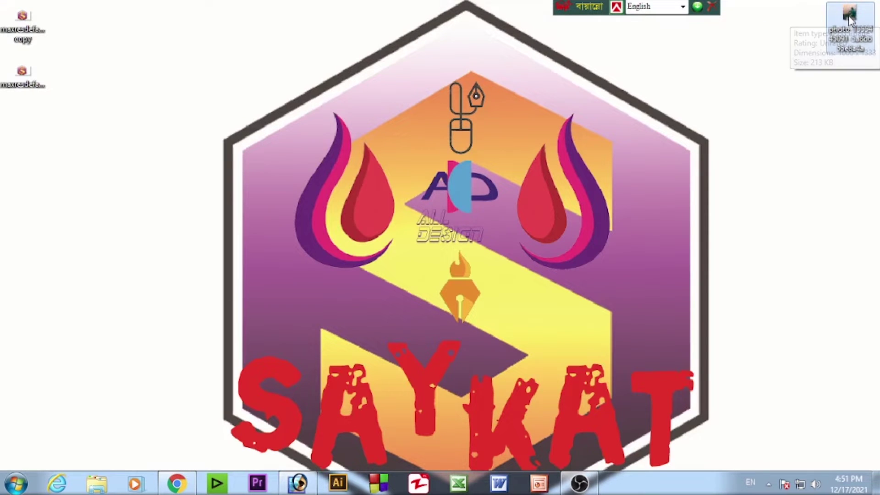
{"action": "left_click_drag", "start_coordinate": [850, 15], "coordinate": [292, 164]}
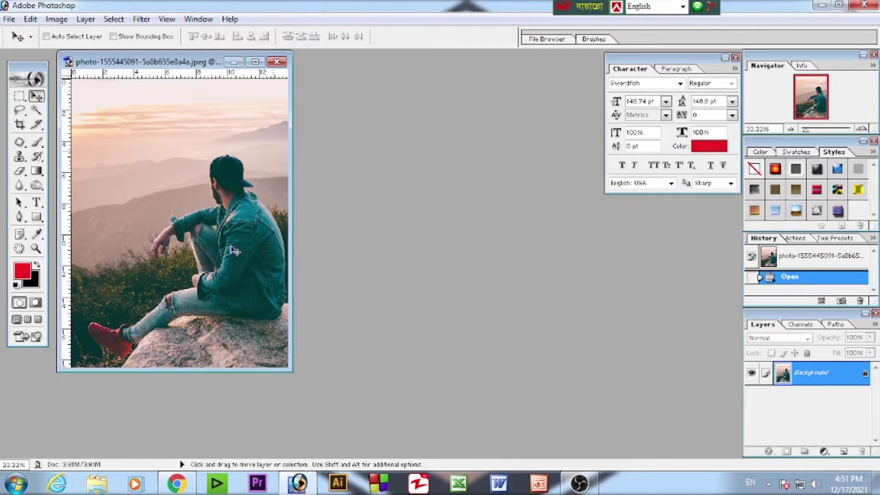
{"action": "left_click", "coordinate": [255, 63]}
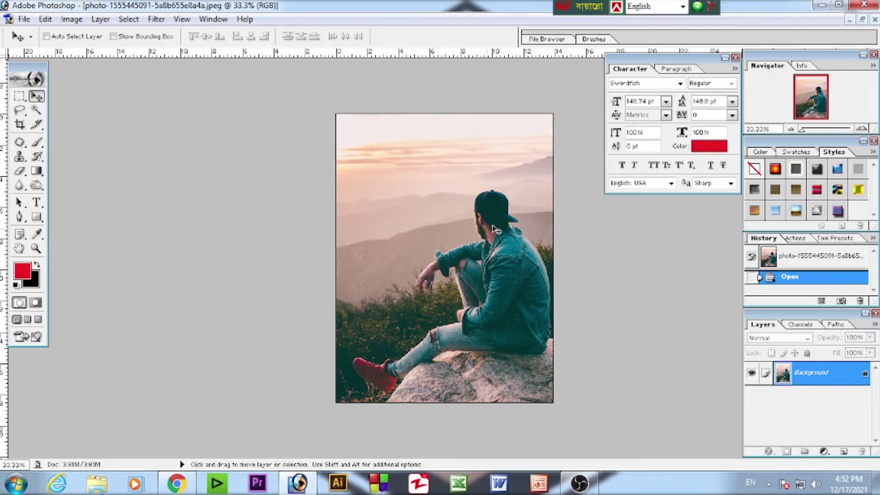
{"action": "double_click", "coordinate": [865, 377]}
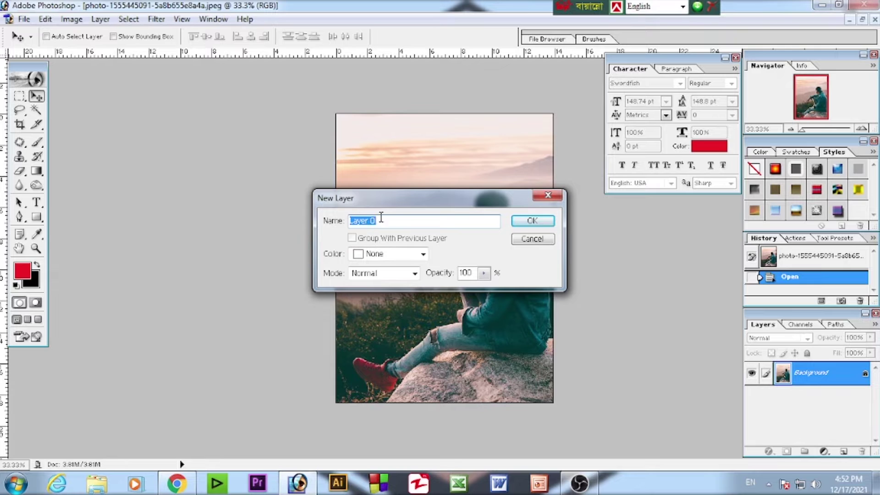
{"action": "left_click", "coordinate": [522, 225]}
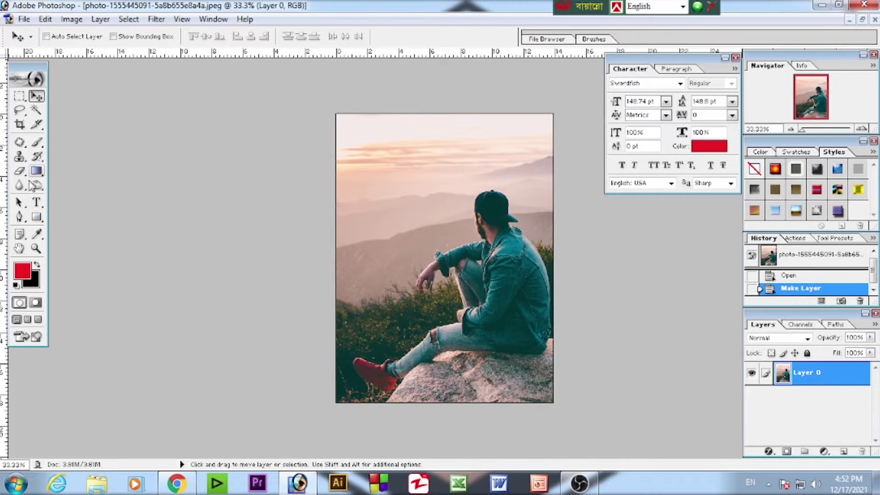
{"action": "left_click", "coordinate": [36, 110]}
{"action": "left_click", "coordinate": [371, 184]}
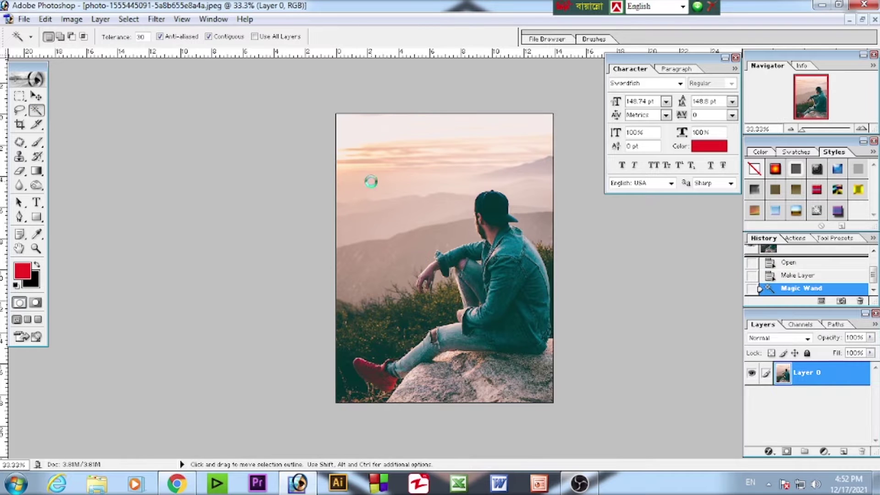
{"action": "key", "text": "ctrl+d"}
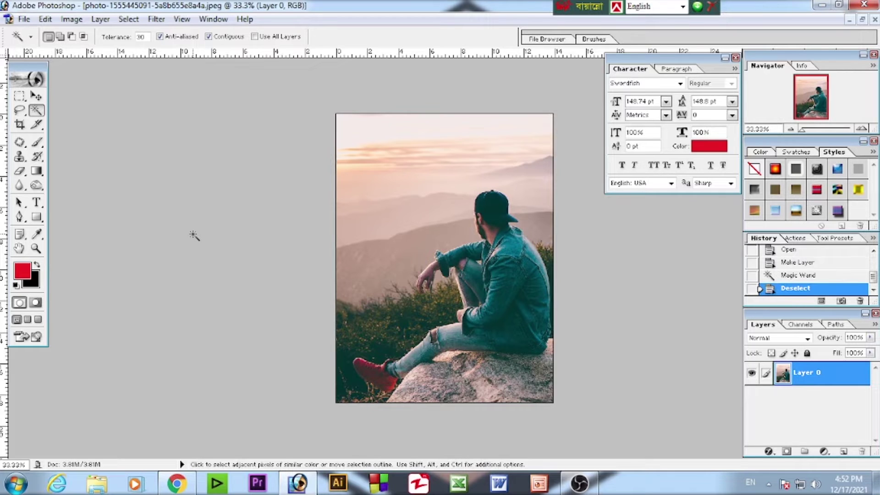
Step: Start a work path with the Pen tool at the rock's lower edge and trace it up to the gap below the trouser cuff
{"action": "left_click", "coordinate": [20, 219]}
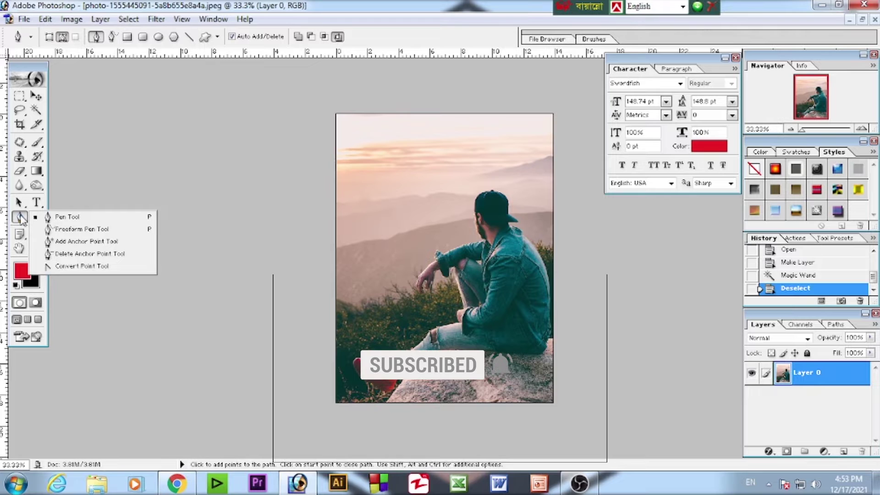
{"action": "left_click", "coordinate": [21, 220]}
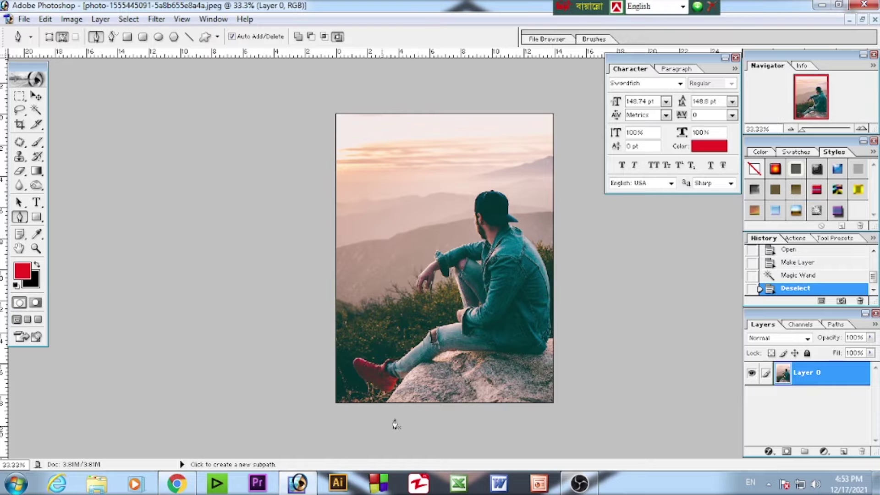
{"action": "key", "text": "ctrl+plus"}
{"action": "key", "text": "ctrl+plus"}
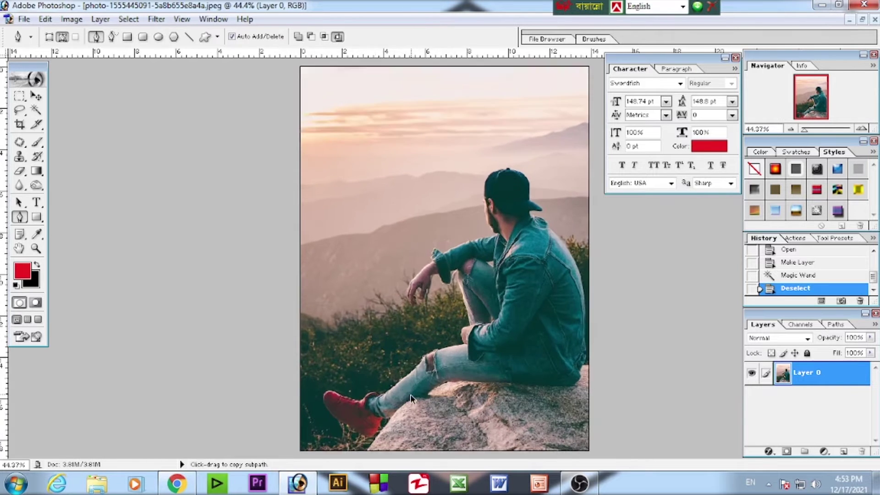
{"action": "scroll", "coordinate": [414, 392], "scroll_direction": "down", "scroll_amount": 5}
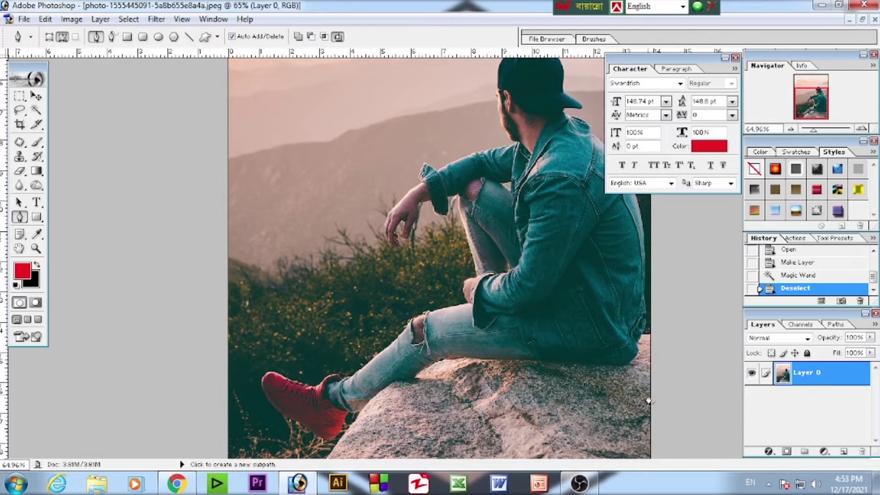
{"action": "left_click", "coordinate": [325, 460]}
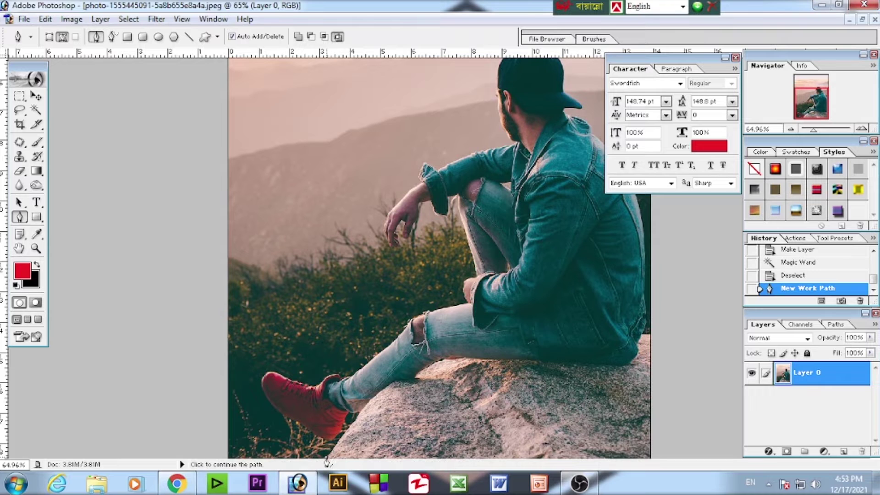
{"action": "left_click", "coordinate": [345, 440]}
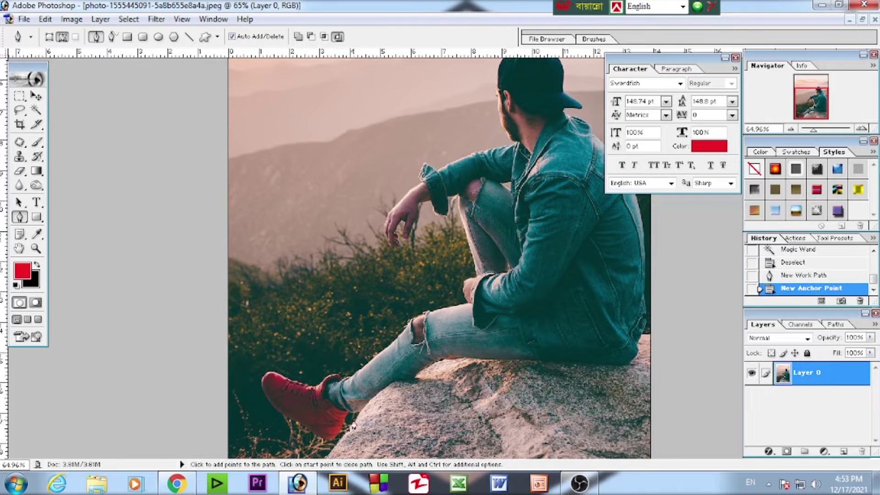
{"action": "left_click", "coordinate": [353, 423]}
{"action": "left_click", "coordinate": [353, 419]}
{"action": "left_click", "coordinate": [347, 435]}
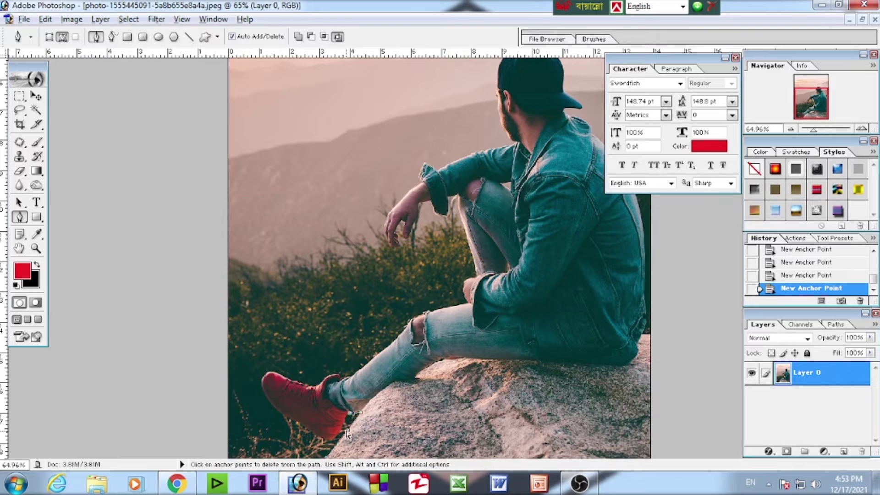
Step: Continue the path from the trouser cuff down the back of the red shoe's heel, ending with a smooth anchor near the sole
{"action": "scroll", "coordinate": [347, 434], "scroll_direction": "up", "scroll_amount": 4}
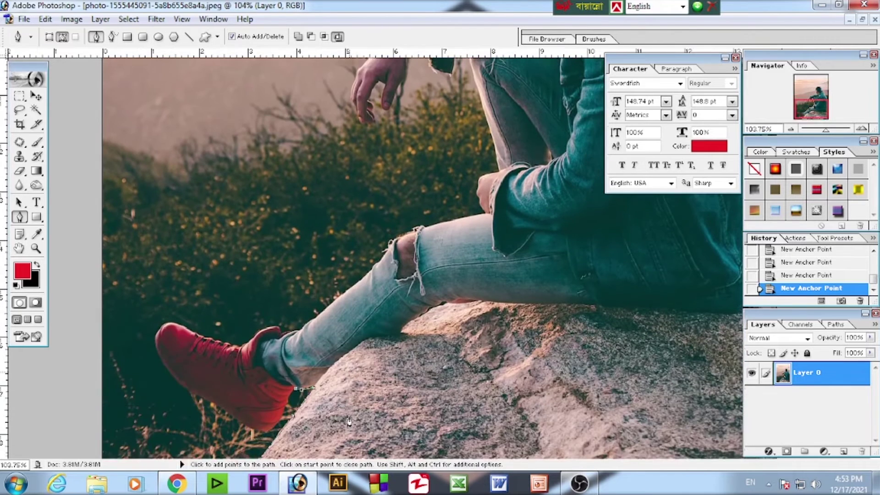
{"action": "left_click", "coordinate": [288, 397]}
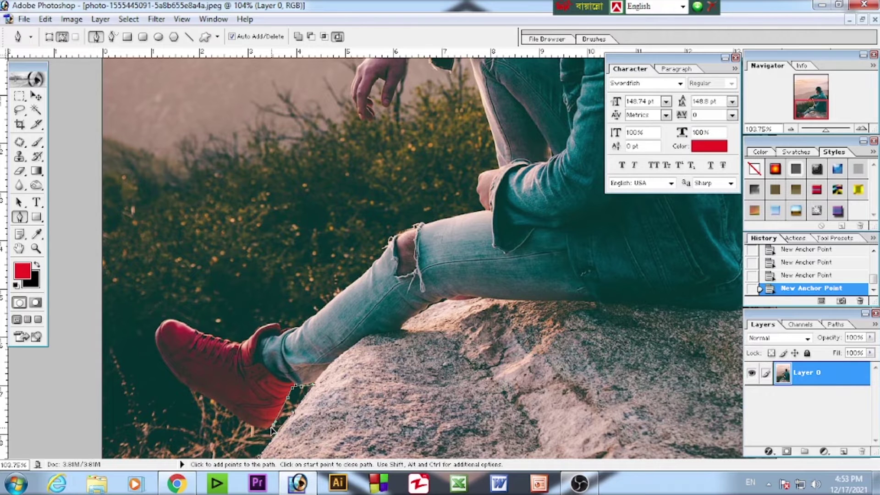
{"action": "mouse_move", "coordinate": [274, 424]}
{"action": "left_mouse_down"}
{"action": "mouse_move", "coordinate": [224, 443]}
{"action": "mouse_move", "coordinate": [277, 337]}
{"action": "mouse_move", "coordinate": [198, 354]}
{"action": "mouse_move", "coordinate": [216, 403]}
{"action": "mouse_move", "coordinate": [267, 432]}
{"action": "left_mouse_up"}
{"action": "left_click_drag", "start_coordinate": [232, 415], "coordinate": [212, 388]}
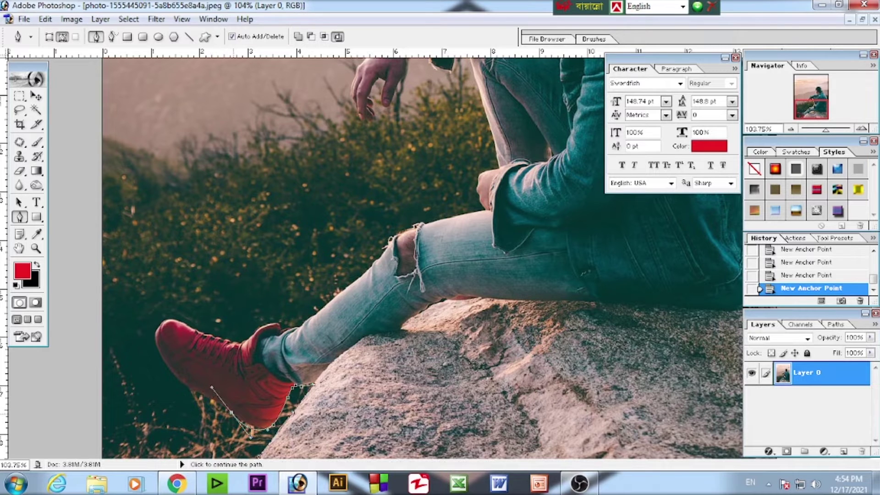
{"action": "key", "text": "ctrl+z"}
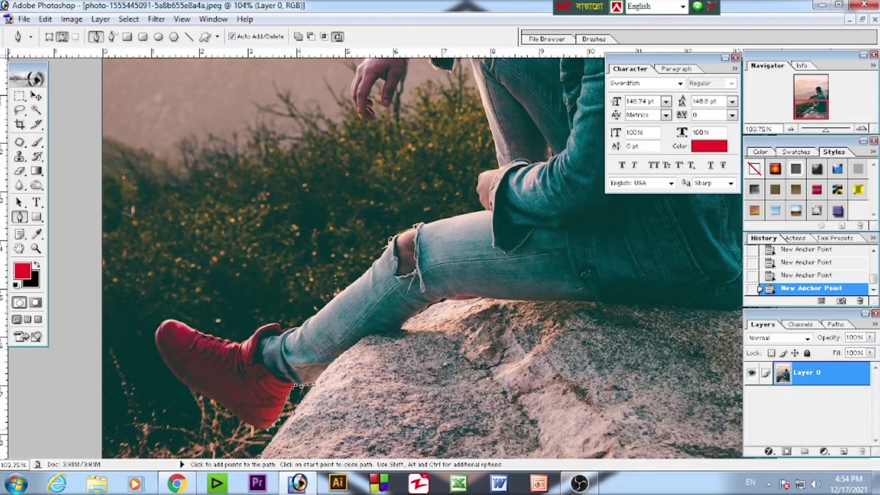
{"action": "scroll", "coordinate": [299, 426], "scroll_direction": "up", "scroll_amount": 3}
{"action": "scroll", "coordinate": [305, 419], "scroll_direction": "down", "scroll_amount": 1}
{"action": "scroll", "coordinate": [310, 412], "scroll_direction": "down", "scroll_amount": 3}
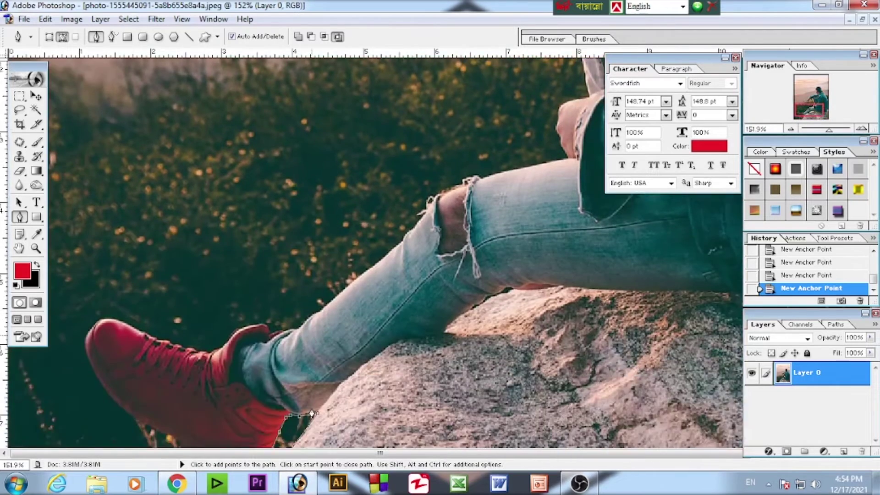
{"action": "scroll", "coordinate": [298, 403], "scroll_direction": "up", "scroll_amount": 2}
{"action": "scroll", "coordinate": [294, 399], "scroll_direction": "down", "scroll_amount": 1}
{"action": "scroll", "coordinate": [293, 399], "scroll_direction": "down", "scroll_amount": 8}
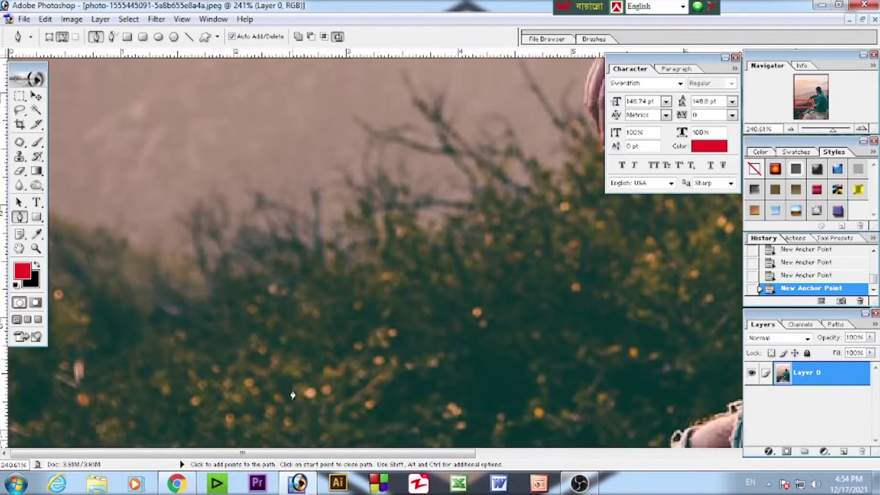
{"action": "scroll", "coordinate": [291, 398], "scroll_direction": "down", "scroll_amount": 4}
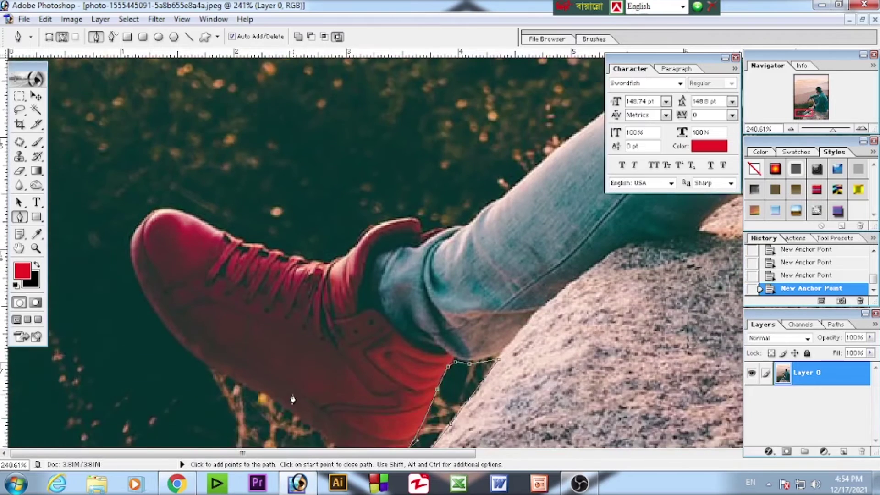
{"action": "left_click", "coordinate": [297, 330]}
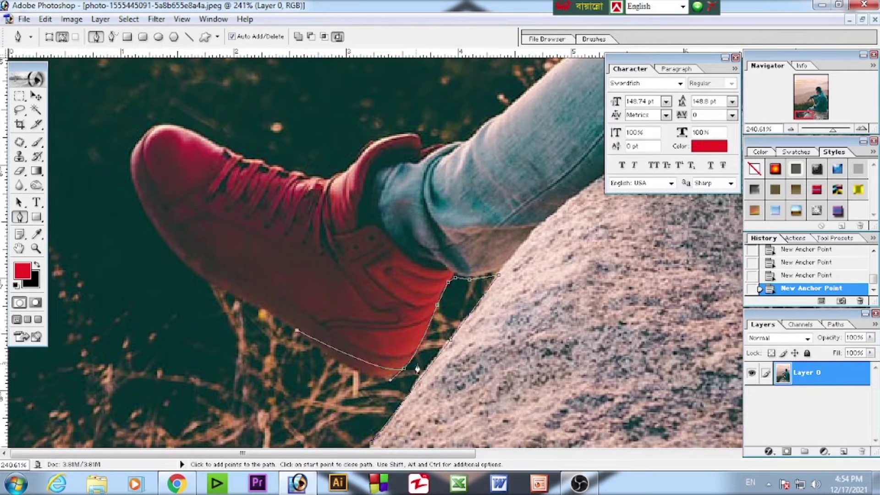
{"action": "key", "text": "ctrl+z"}
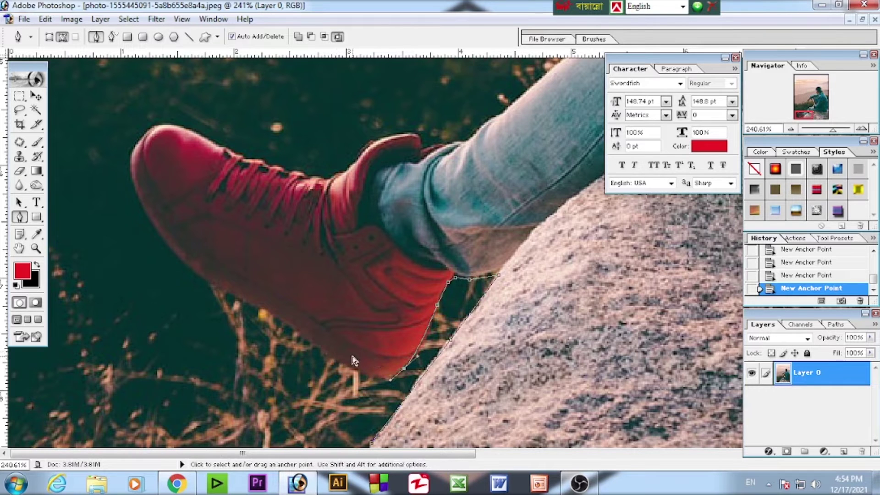
Step: Make the heel anchor a corner, curve the path around the bottom of the heel, and continue it along the sole with a corner anchor
{"action": "left_click", "coordinate": [404, 371]}
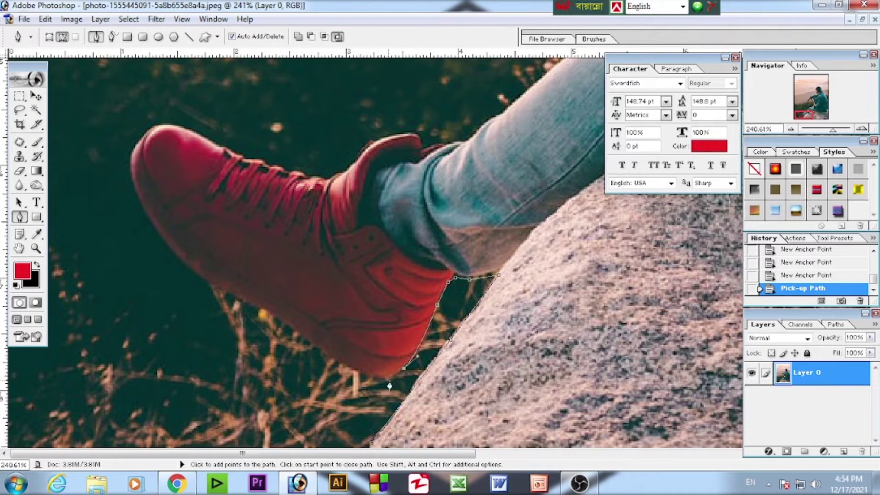
{"action": "left_click", "coordinate": [296, 329]}
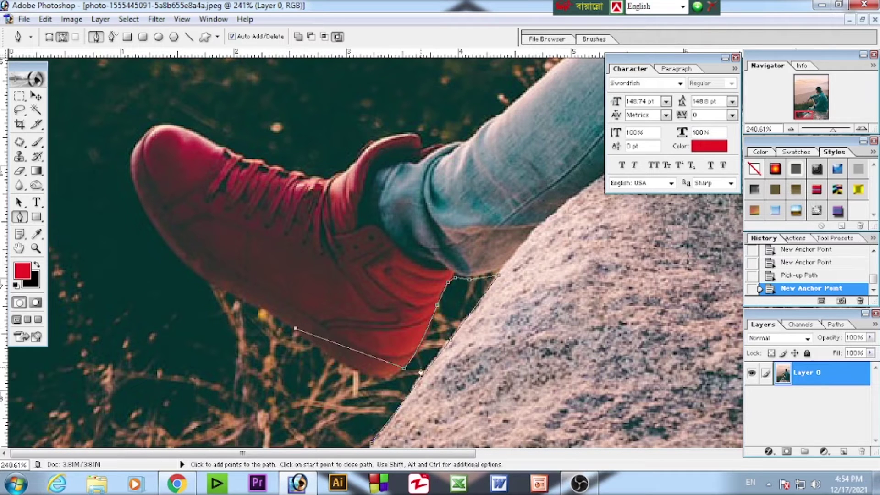
{"action": "key", "text": "ctrl+z"}
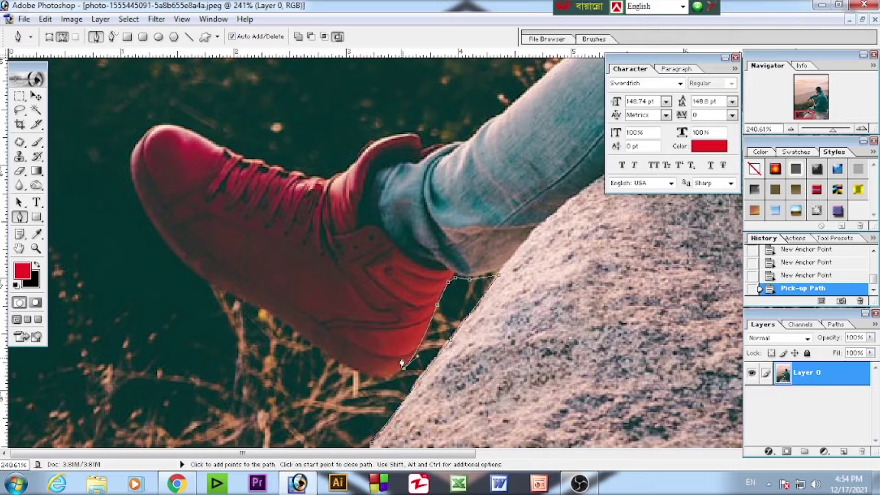
{"action": "left_click_drag", "start_coordinate": [308, 342], "coordinate": [231, 282]}
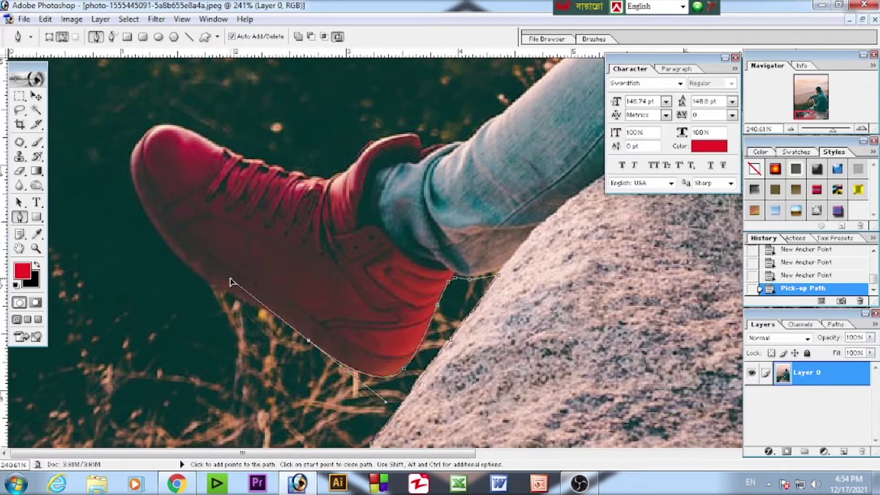
{"action": "left_click_drag", "start_coordinate": [232, 281], "coordinate": [231, 280]}
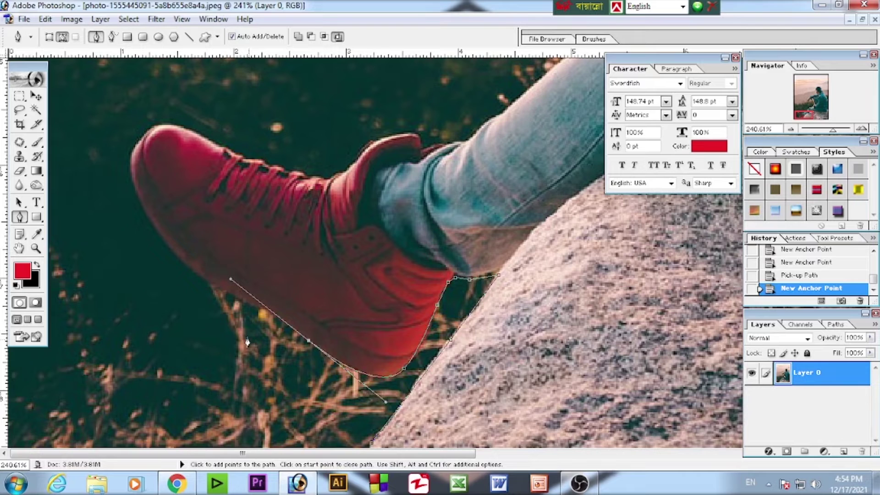
{"action": "left_click", "coordinate": [309, 342]}
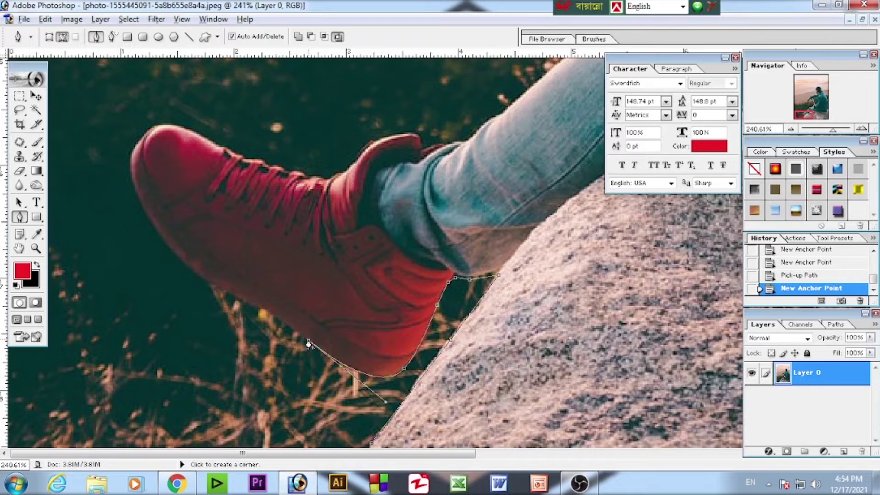
{"action": "left_click", "coordinate": [279, 319]}
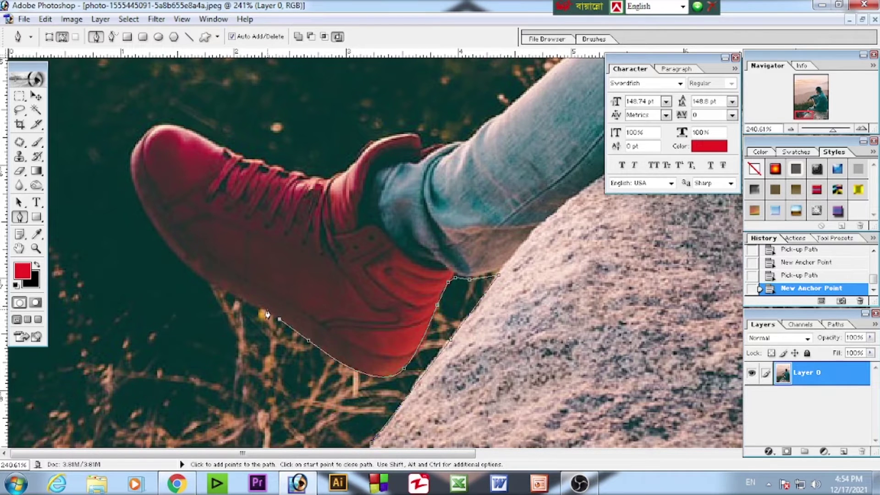
Step: Continue the path along the red shoe's sole and up around the underside of the toe
{"action": "left_click", "coordinate": [265, 310]}
{"action": "left_click", "coordinate": [253, 303]}
{"action": "left_click", "coordinate": [238, 296]}
{"action": "left_click", "coordinate": [218, 286]}
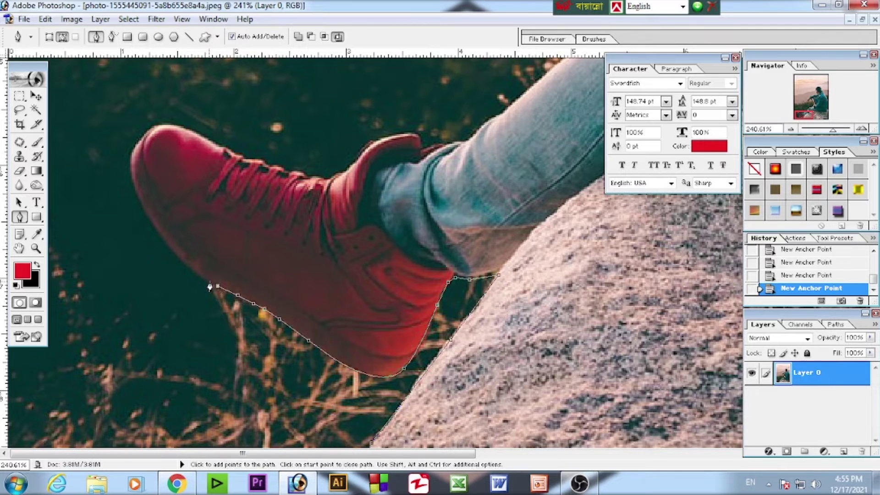
{"action": "left_click", "coordinate": [199, 276]}
{"action": "left_click", "coordinate": [172, 249]}
{"action": "left_click", "coordinate": [156, 229]}
Step: Carry the path over the toe cap and laces, then up to the tip of the shoe's collar
{"action": "left_click_drag", "start_coordinate": [206, 140], "coordinate": [239, 163]}
{"action": "left_click", "coordinate": [265, 160]}
{"action": "left_click", "coordinate": [289, 170]}
{"action": "left_click", "coordinate": [360, 154]}
{"action": "left_click", "coordinate": [377, 140]}
{"action": "left_click", "coordinate": [403, 133]}
{"action": "left_click", "coordinate": [420, 136]}
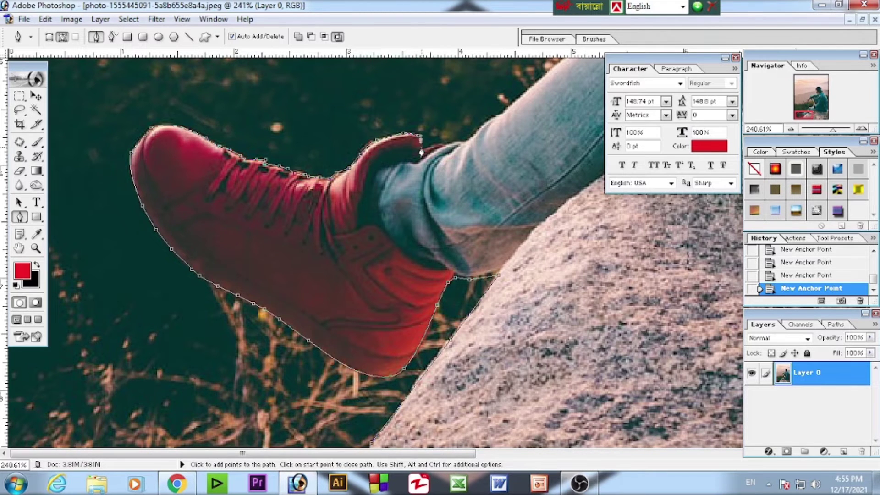
Step: Continue the path from the shoe up the shin, over the torn knee and along the thigh to the resting hand
{"action": "scroll", "coordinate": [475, 138], "scroll_direction": "down", "scroll_amount": 5}
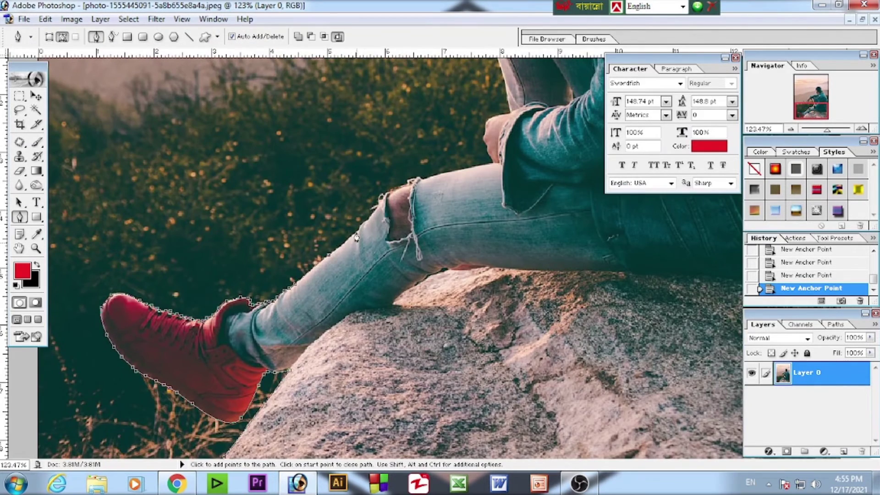
{"action": "left_click", "coordinate": [411, 181]}
{"action": "left_click", "coordinate": [458, 172]}
{"action": "left_click", "coordinate": [487, 165]}
Step: Trace the outer edge of the resting hand's knuckles upward, converting the smooth anchor on the curve to a corner
{"action": "scroll", "coordinate": [487, 166], "scroll_direction": "up", "scroll_amount": 2}
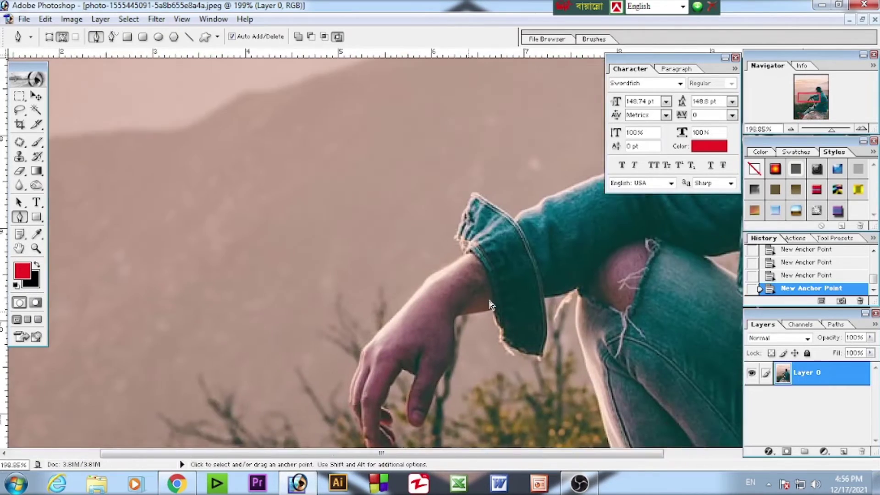
{"action": "key", "text": "ctrl+plus"}
{"action": "key", "text": "ctrl+plus"}
{"action": "key", "text": "ctrl+plus"}
{"action": "key", "text": "ctrl+plus"}
{"action": "left_click", "coordinate": [440, 292]}
{"action": "left_click", "coordinate": [453, 289]}
{"action": "left_click", "coordinate": [441, 268]}
{"action": "left_click", "coordinate": [434, 256]}
{"action": "left_click", "coordinate": [423, 235]}
{"action": "left_click", "coordinate": [420, 203]}
{"action": "left_click_drag", "start_coordinate": [414, 144], "coordinate": [441, 125]}
{"action": "left_click", "coordinate": [415, 144], "text": "alt"}
{"action": "left_click", "coordinate": [416, 100]}
Step: Curve the path over the top of the resting hand and start up the raised leg's shin
{"action": "scroll", "coordinate": [416, 102], "scroll_direction": "up", "scroll_amount": 3}
{"action": "left_click_drag", "start_coordinate": [489, 171], "coordinate": [548, 160]}
{"action": "left_click", "coordinate": [490, 172], "text": "alt"}
{"action": "left_click", "coordinate": [538, 166]}
{"action": "scroll", "coordinate": [537, 168], "scroll_direction": "up", "scroll_amount": 2}
{"action": "left_click", "coordinate": [526, 190]}
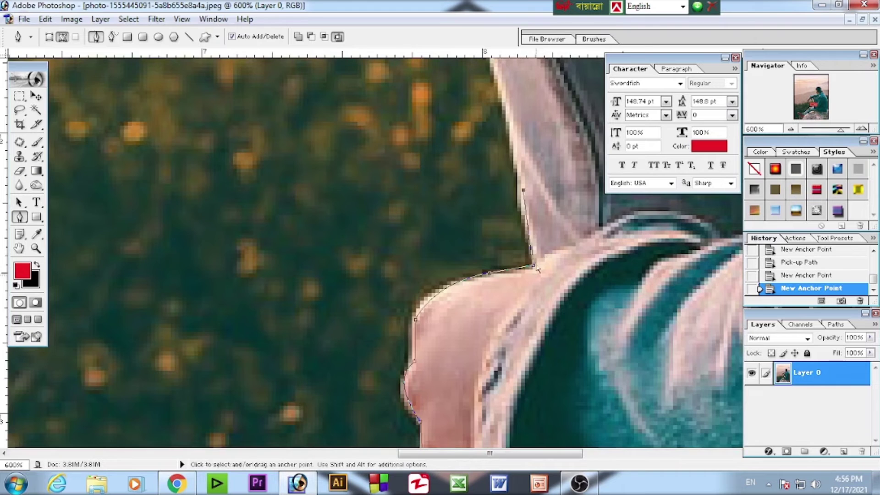
{"action": "left_click", "coordinate": [264, 191]}
{"action": "key", "text": "ctrl+alt+z"}
{"action": "key", "text": "ctrl+alt+z"}
Step: Trace the front edge of the raised leg's shin up to the knee below the jacket sleeve
{"action": "left_click", "coordinate": [283, 256]}
{"action": "left_click", "coordinate": [263, 190]}
{"action": "scroll", "coordinate": [263, 192], "scroll_direction": "up", "scroll_amount": 3}
{"action": "left_click", "coordinate": [242, 293]}
{"action": "left_click", "coordinate": [232, 263]}
{"action": "left_click", "coordinate": [236, 208]}
Step: Trace the path around the hanging denim cuff to the underside of the wrist
{"action": "left_click", "coordinate": [185, 214]}
{"action": "left_click", "coordinate": [182, 302]}
{"action": "left_click", "coordinate": [123, 271]}
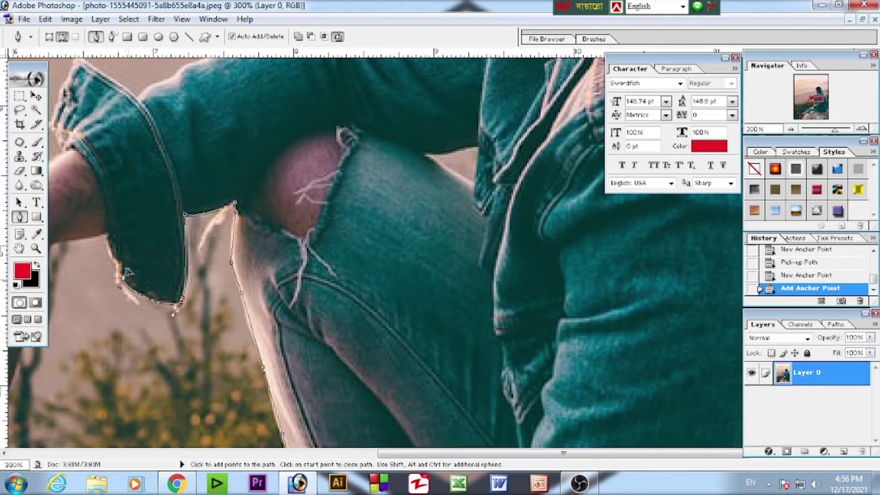
{"action": "left_click", "coordinate": [123, 264]}
{"action": "left_click", "coordinate": [110, 255]}
{"action": "left_click", "coordinate": [108, 234]}
Step: Continue the path along the underside of the wrist and down the palm side of the hand
{"action": "scroll", "coordinate": [115, 308], "scroll_direction": "left", "scroll_amount": 3}
{"action": "left_click_drag", "start_coordinate": [229, 242], "coordinate": [211, 244]}
{"action": "left_click", "coordinate": [225, 247]}
{"action": "left_click", "coordinate": [224, 278]}
{"action": "left_click_drag", "start_coordinate": [218, 315], "coordinate": [209, 326]}
Step: Trace around the separate finger nearest the body, curving around its tip and back up its inner edge
{"action": "scroll", "coordinate": [224, 305], "scroll_direction": "down", "scroll_amount": 3}
{"action": "left_click", "coordinate": [212, 219]}
{"action": "left_click", "coordinate": [204, 231]}
{"action": "left_click", "coordinate": [198, 241]}
{"action": "left_click", "coordinate": [183, 292]}
{"action": "mouse_move", "coordinate": [156, 274]}
{"action": "left_mouse_down"}
{"action": "mouse_move", "coordinate": [152, 332]}
{"action": "mouse_move", "coordinate": [157, 276]}
{"action": "left_mouse_up"}
{"action": "left_click", "coordinate": [169, 229]}
Step: Trace the inner edge and the tips of the hand's remaining fingers
{"action": "left_click", "coordinate": [147, 216]}
{"action": "left_click", "coordinate": [139, 228]}
{"action": "left_click", "coordinate": [120, 260]}
{"action": "left_click", "coordinate": [113, 277]}
{"action": "left_click", "coordinate": [130, 290]}
{"action": "left_click", "coordinate": [119, 303]}
{"action": "left_click", "coordinate": [113, 340]}
{"action": "left_click", "coordinate": [106, 343]}
{"action": "left_click", "coordinate": [93, 337]}
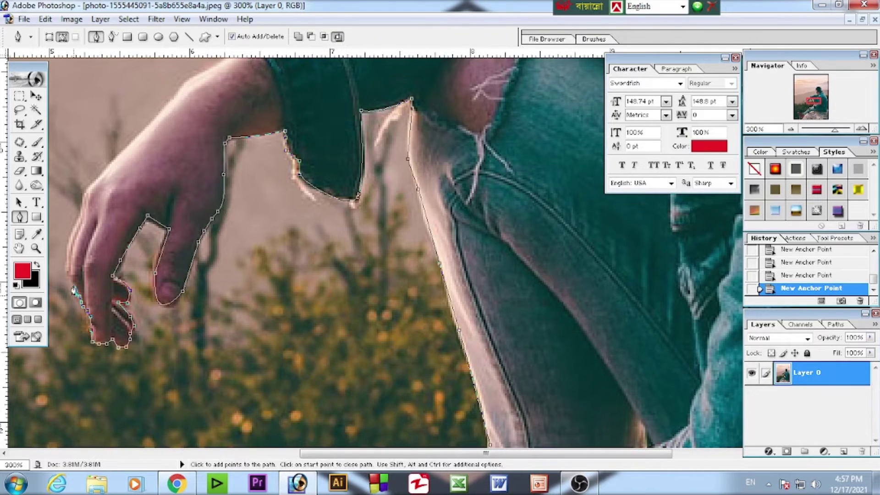
Step: Continue the path up past the turned-up sleeve cuff and along the top of the arm toward the jacket collar
{"action": "scroll", "coordinate": [376, 276], "scroll_direction": "down", "scroll_amount": 5}
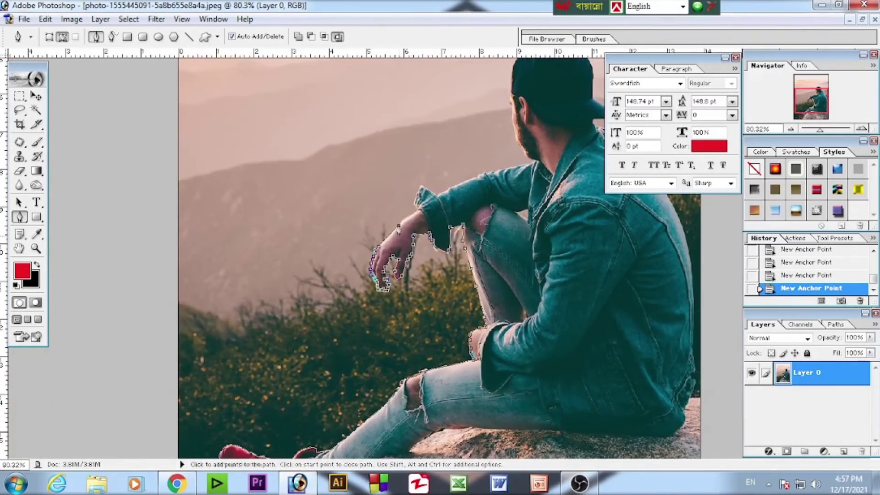
{"action": "left_click", "coordinate": [416, 208]}
{"action": "left_click", "coordinate": [421, 188]}
{"action": "scroll", "coordinate": [458, 207], "scroll_direction": "up", "scroll_amount": 2}
{"action": "left_click", "coordinate": [508, 222]}
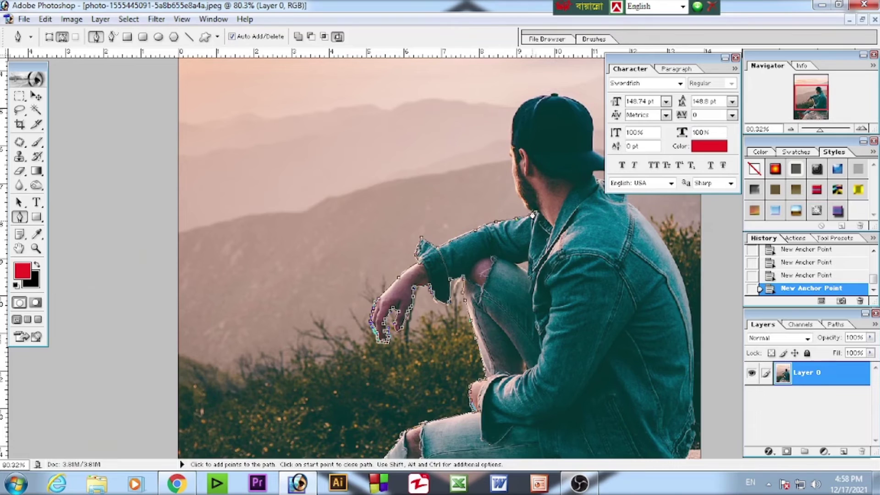
Step: Pick up the path at the beard's lower edge and trace it up the profile of the face
{"action": "scroll", "coordinate": [533, 216], "scroll_direction": "up", "scroll_amount": 4}
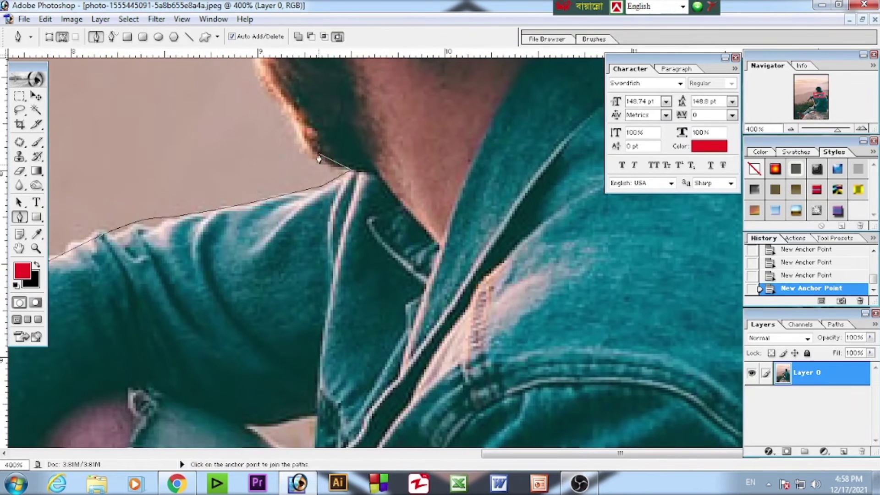
{"action": "left_click", "coordinate": [321, 158]}
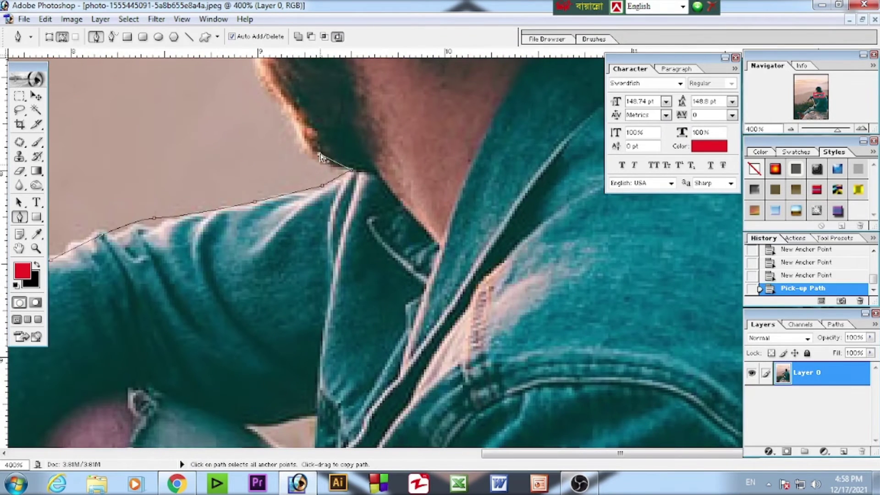
{"action": "left_click", "coordinate": [321, 157]}
{"action": "scroll", "coordinate": [294, 238], "scroll_direction": "up", "scroll_amount": 5}
{"action": "left_click", "coordinate": [236, 261]}
{"action": "left_click", "coordinate": [236, 228]}
{"action": "left_click", "coordinate": [223, 176]}
{"action": "scroll", "coordinate": [242, 294], "scroll_direction": "up", "scroll_amount": 5}
{"action": "left_click", "coordinate": [231, 292]}
{"action": "left_click", "coordinate": [241, 158]}
Step: Curve the path around the cap, converting smooth anchors to corners where the outline changes direction
{"action": "scroll", "coordinate": [328, 305], "scroll_direction": "up", "scroll_amount": 3}
{"action": "left_click_drag", "start_coordinate": [363, 157], "coordinate": [461, 167]}
{"action": "left_click", "coordinate": [363, 157], "text": "alt"}
{"action": "left_click", "coordinate": [406, 151]}
{"action": "left_click", "coordinate": [426, 151]}
{"action": "left_click", "coordinate": [442, 139], "text": "alt"}
{"action": "left_click", "coordinate": [462, 142]}
{"action": "left_click_drag", "start_coordinate": [616, 222], "coordinate": [664, 309]}
{"action": "scroll", "coordinate": [515, 196], "scroll_direction": "right", "scroll_amount": 3}
{"action": "left_click", "coordinate": [535, 315]}
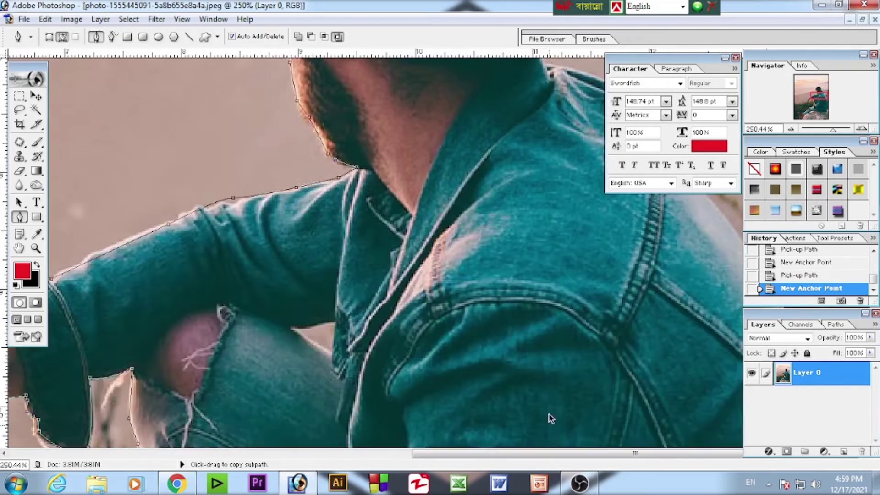
Step: Turn the path around the tip of the cap's brim and trace back under it to the jacket collar
{"action": "scroll", "coordinate": [552, 418], "scroll_direction": "up", "scroll_amount": 3}
{"action": "left_click", "coordinate": [605, 256], "text": "alt"}
{"action": "left_click_drag", "start_coordinate": [605, 256], "coordinate": [579, 268]}
{"action": "left_click", "coordinate": [599, 265], "text": "alt"}
{"action": "left_click", "coordinate": [538, 267]}
{"action": "left_click", "coordinate": [535, 276]}
{"action": "left_click", "coordinate": [543, 292]}
{"action": "left_click", "coordinate": [550, 301]}
Step: Trace the path down the back of the denim jacket to the rock, converting the curved anchor to a corner
{"action": "key", "text": "ctrl+0"}
{"action": "left_click_drag", "start_coordinate": [599, 295], "coordinate": [602, 326]}
{"action": "left_click", "coordinate": [598, 295], "text": "alt"}
{"action": "left_click", "coordinate": [598, 323]}
{"action": "left_click", "coordinate": [600, 346]}
{"action": "left_click", "coordinate": [609, 362]}
{"action": "scroll", "coordinate": [627, 396], "scroll_direction": "down", "scroll_amount": 5}
{"action": "left_click", "coordinate": [626, 397]}
Step: Run the path outside the canvas around the rock's lower part and join it to the starting path
{"action": "scroll", "coordinate": [390, 436], "scroll_direction": "up", "scroll_amount": 4}
{"action": "scroll", "coordinate": [390, 436], "scroll_direction": "up", "scroll_amount": 7}
{"action": "scroll", "coordinate": [390, 436], "scroll_direction": "down", "scroll_amount": 11}
{"action": "left_click", "coordinate": [384, 394]}
{"action": "scroll", "coordinate": [386, 394], "scroll_direction": "up", "scroll_amount": 6}
Step: Add a new path component with anchors between the red shoe's heel and the rock
{"action": "left_click", "coordinate": [350, 444]}
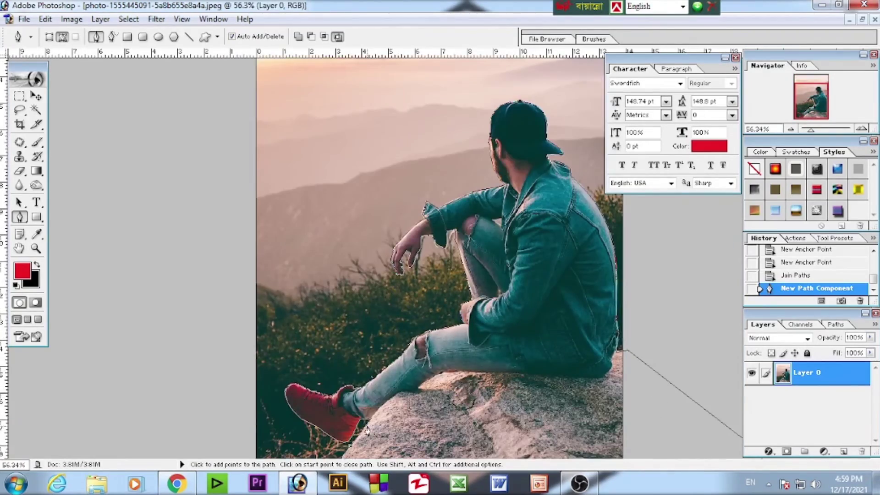
{"action": "left_click", "coordinate": [367, 431]}
{"action": "scroll", "coordinate": [367, 431], "scroll_direction": "up", "scroll_amount": 4}
{"action": "left_click", "coordinate": [317, 393]}
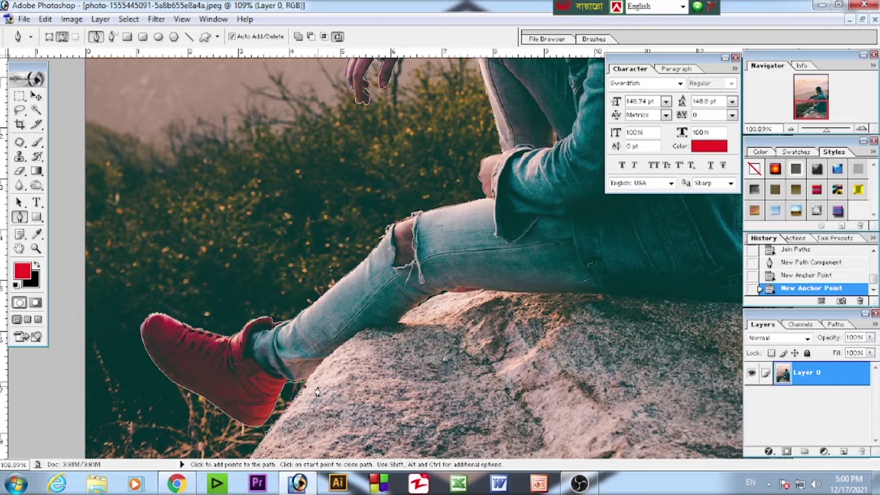
Step: Convert the path into a selection and cut the man and rock out of Layer 0
{"action": "scroll", "coordinate": [312, 385], "scroll_direction": "down", "scroll_amount": 4}
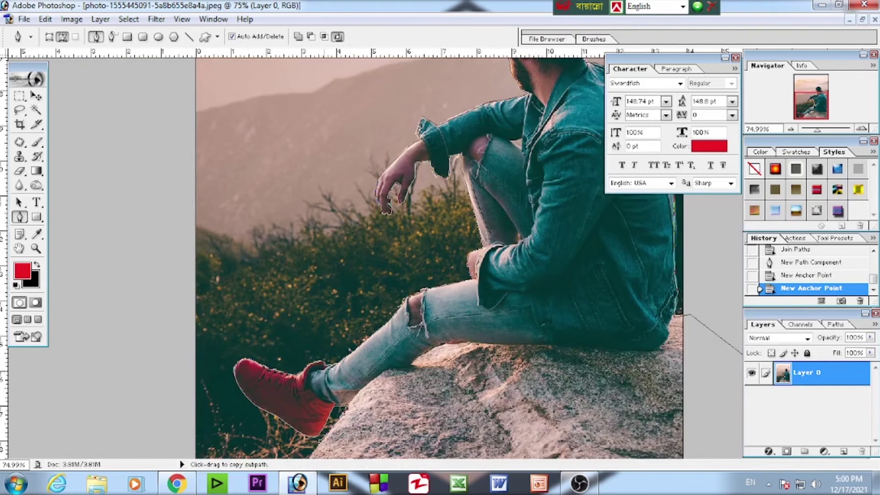
{"action": "scroll", "coordinate": [537, 273], "scroll_direction": "down", "scroll_amount": 3}
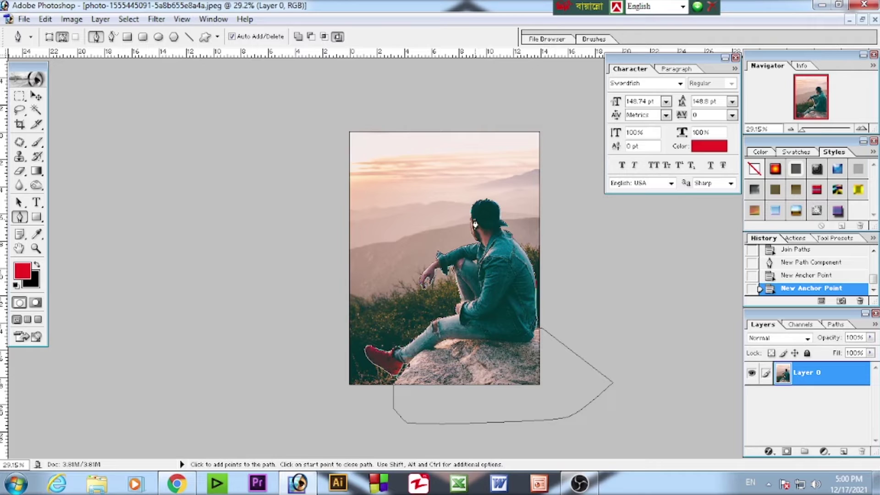
{"action": "key", "text": "ctrl"}
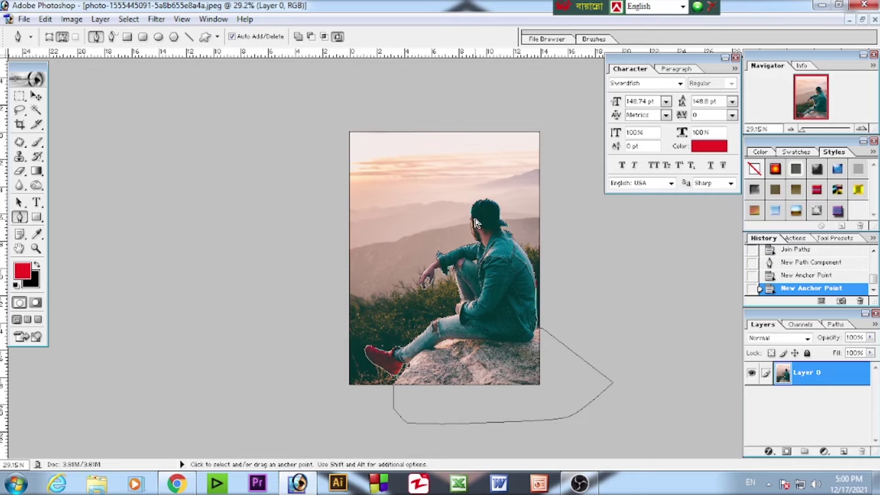
{"action": "key", "text": "ctrl+Return"}
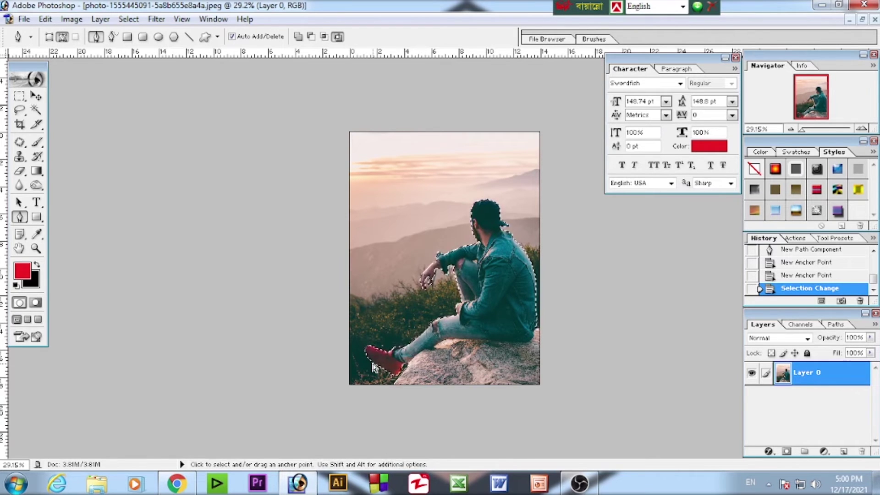
{"action": "key", "text": "ctrl+x"}
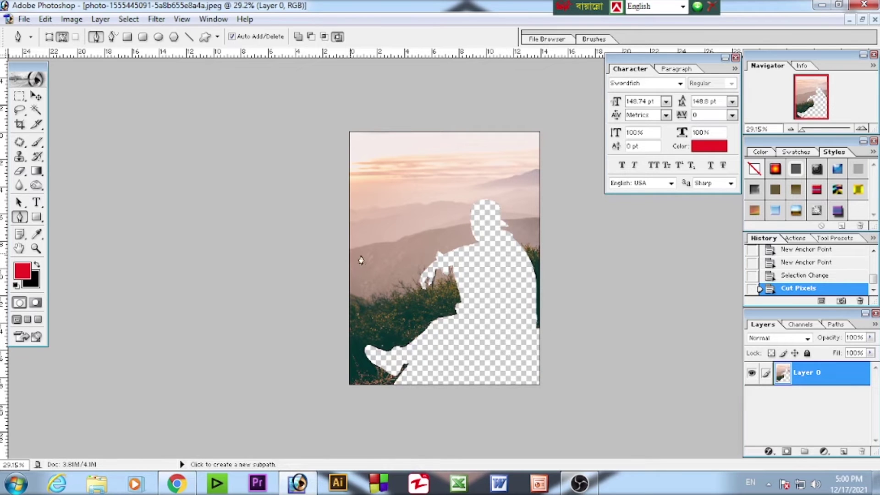
Step: Add a new layer above Layer 0 and paste the cut man and rock onto it
{"action": "left_click", "coordinate": [37, 97]}
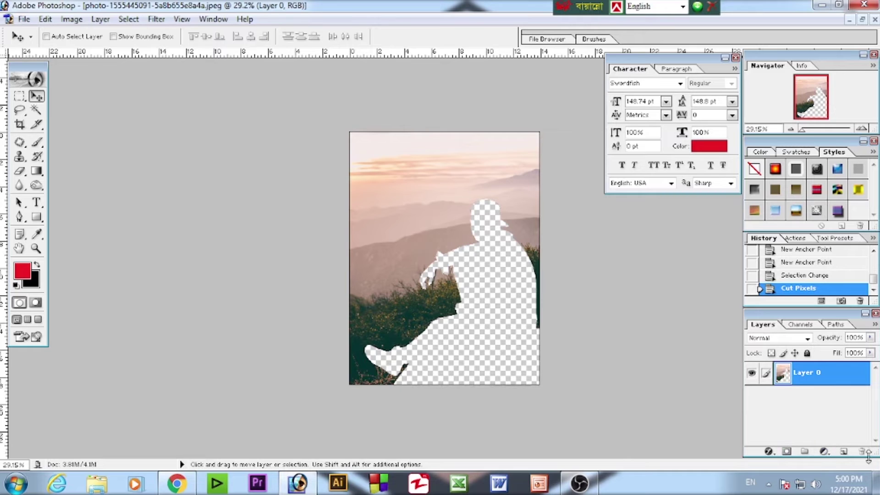
{"action": "left_click", "coordinate": [844, 452]}
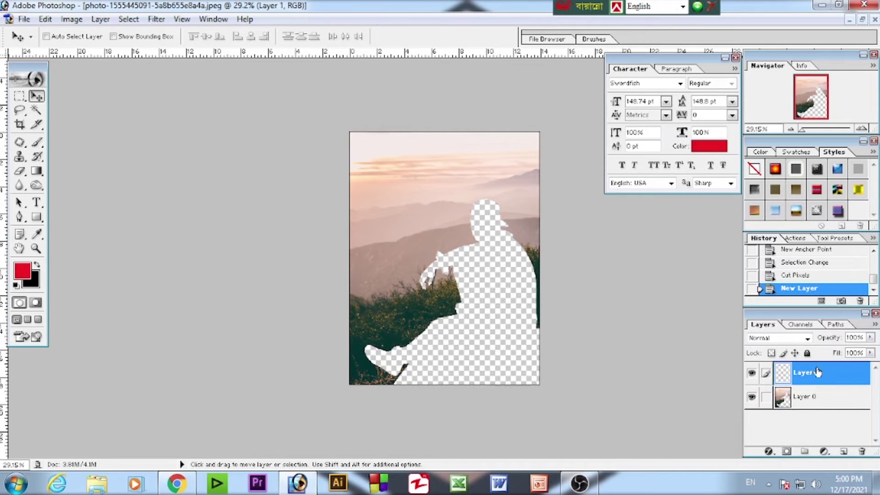
{"action": "key", "text": "ctrl+v"}
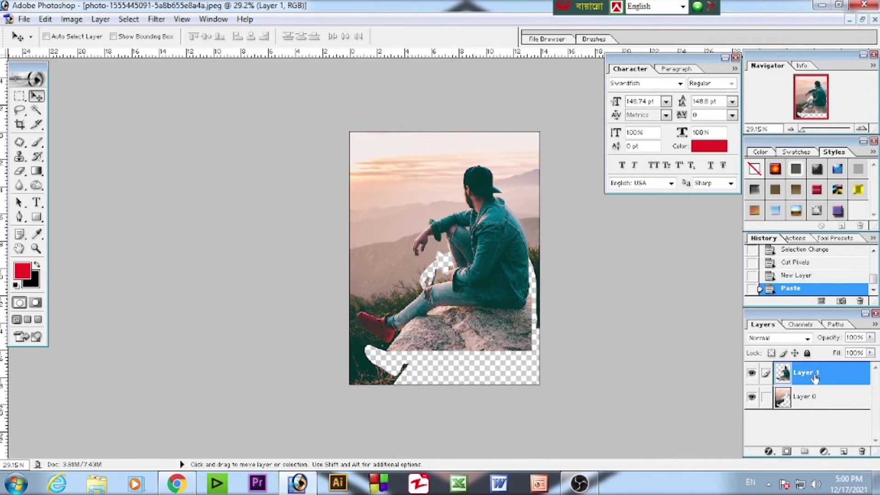
Step: Delete the background Layer 0
{"action": "left_click", "coordinate": [802, 407]}
{"action": "left_click", "coordinate": [862, 453]}
{"action": "key", "text": "Return"}
Step: Move the cutout of the man and rock within the transparent canvas and check its edges
{"action": "left_click_drag", "start_coordinate": [483, 270], "coordinate": [501, 288]}
{"action": "scroll", "coordinate": [421, 343], "scroll_direction": "down", "scroll_amount": 2}
{"action": "scroll", "coordinate": [417, 342], "scroll_direction": "up", "scroll_amount": 10}
{"action": "scroll", "coordinate": [419, 340], "scroll_direction": "down", "scroll_amount": 2}
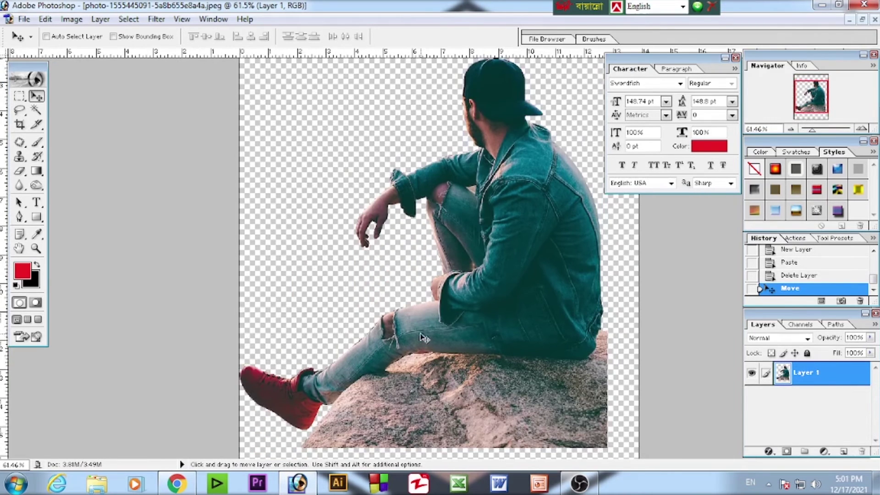
{"action": "scroll", "coordinate": [423, 338], "scroll_direction": "down", "scroll_amount": 3}
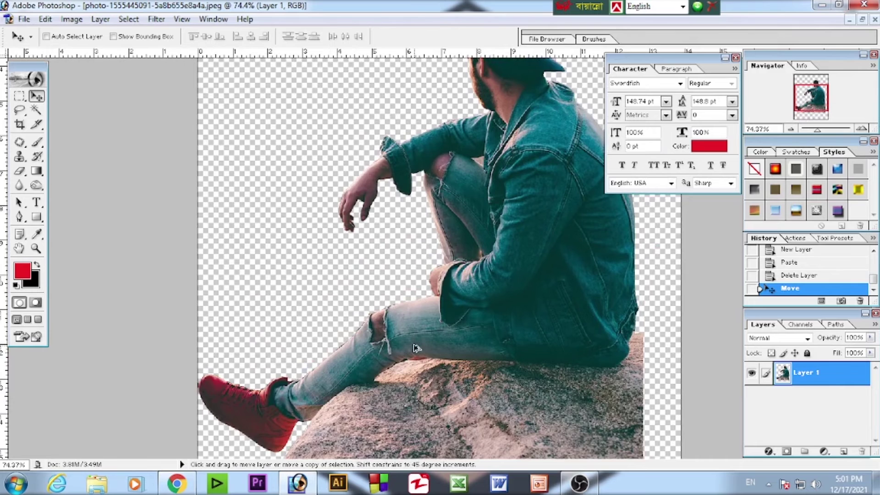
{"action": "key", "text": "ctrl+0"}
{"action": "left_click_drag", "start_coordinate": [473, 283], "coordinate": [480, 262]}
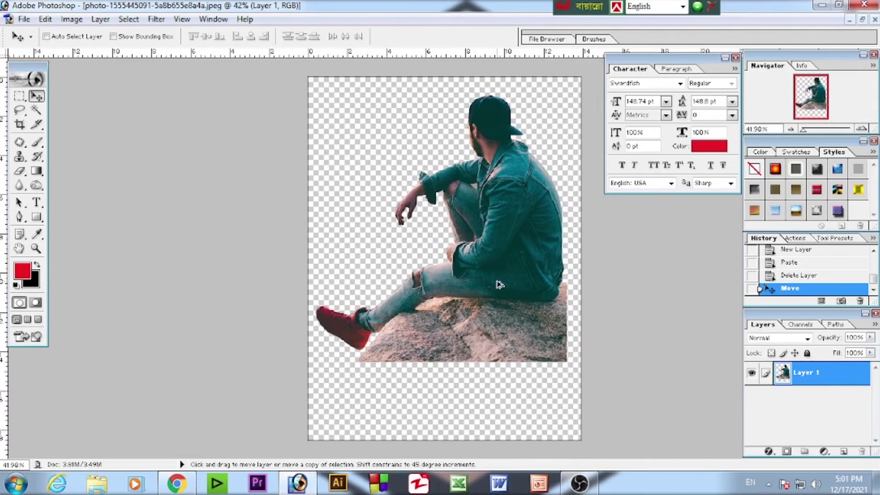
{"action": "scroll", "coordinate": [500, 285], "scroll_direction": "down", "scroll_amount": 2}
Step: Undo the moves, layer deletion, paste, new layer, cut and selection to get back to the finished path
{"action": "key", "text": "ctrl+z"}
{"action": "key", "text": "ctrl+alt+z"}
{"action": "key", "text": "ctrl+alt+z"}
{"action": "key", "text": "ctrl+alt+z"}
{"action": "key", "text": "ctrl+alt+z"}
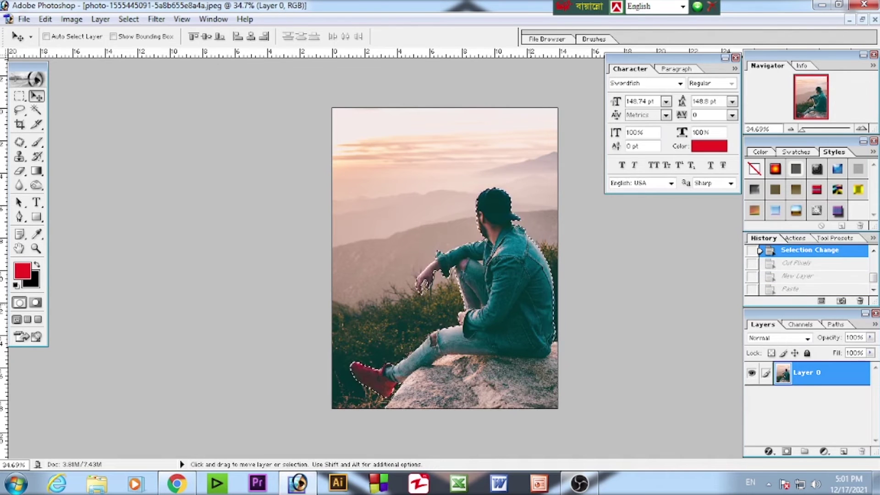
{"action": "key", "text": "ctrl+alt+z"}
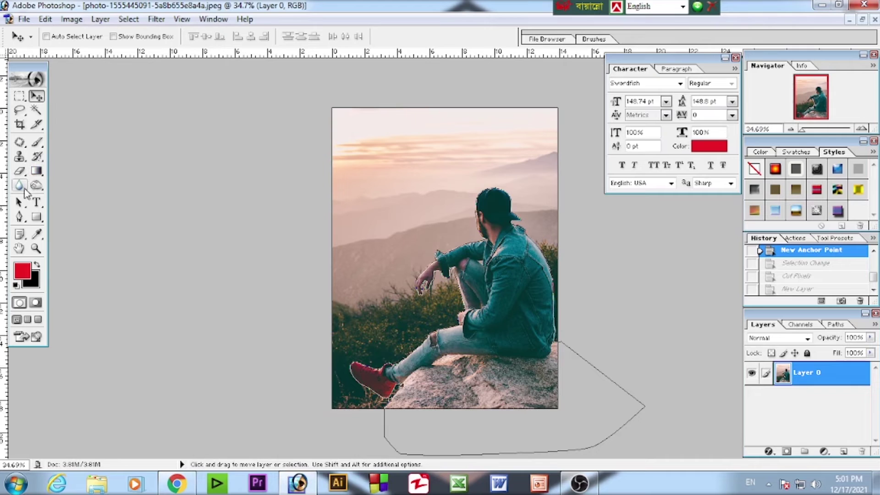
Step: Turn the finished Pen path into a selection and cut the man and rock from Layer 0
{"action": "left_click", "coordinate": [19, 217]}
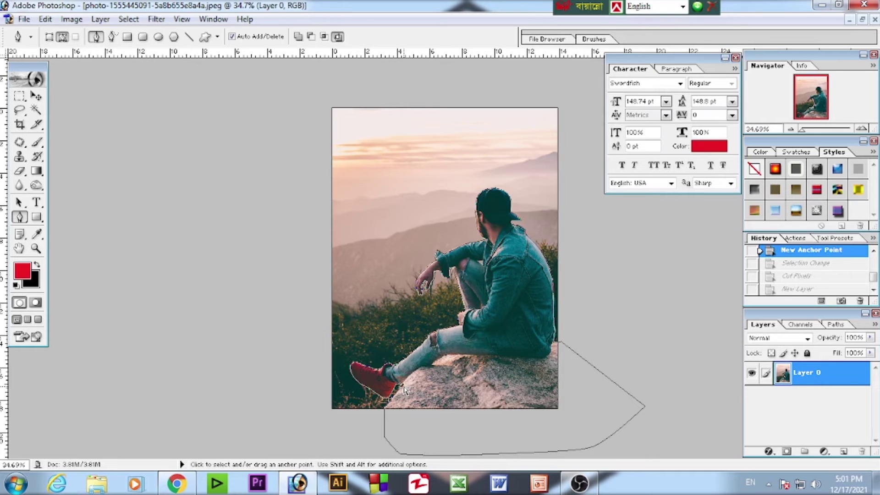
{"action": "key", "text": "ctrl+Return"}
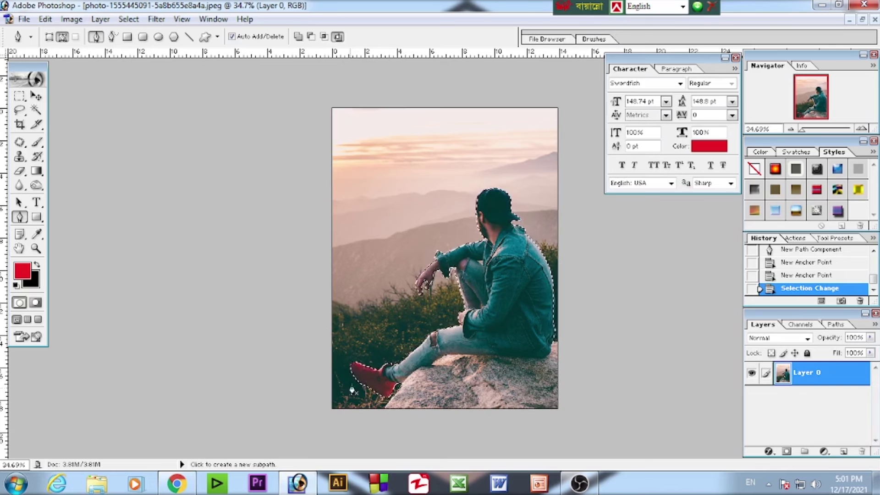
{"action": "key", "text": "ctrl+x"}
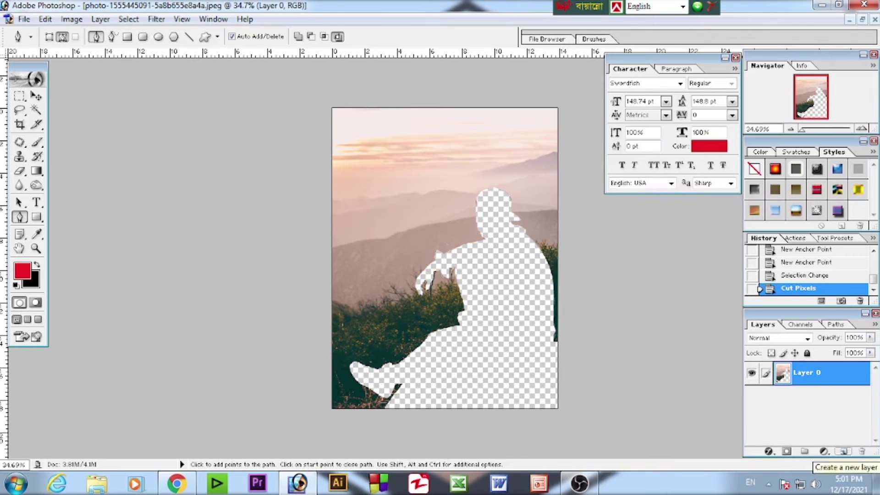
Step: Paste the man and rock onto a new layer above Layer 0 and move them higher in the photo
{"action": "left_click", "coordinate": [845, 453]}
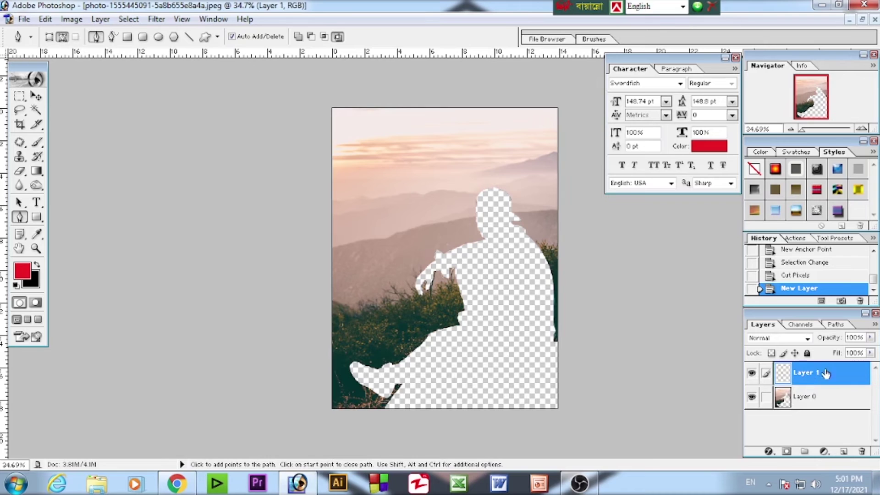
{"action": "key", "text": "ctrl"}
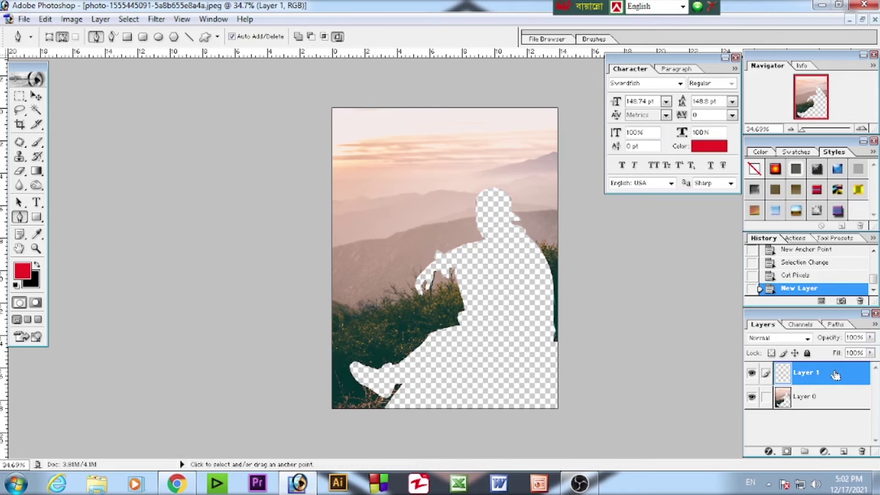
{"action": "key", "text": "ctrl+v"}
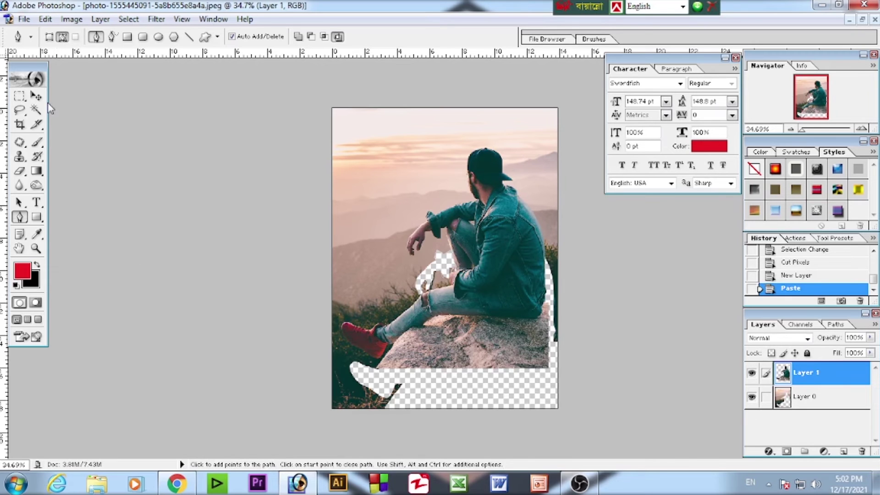
{"action": "left_click", "coordinate": [36, 97]}
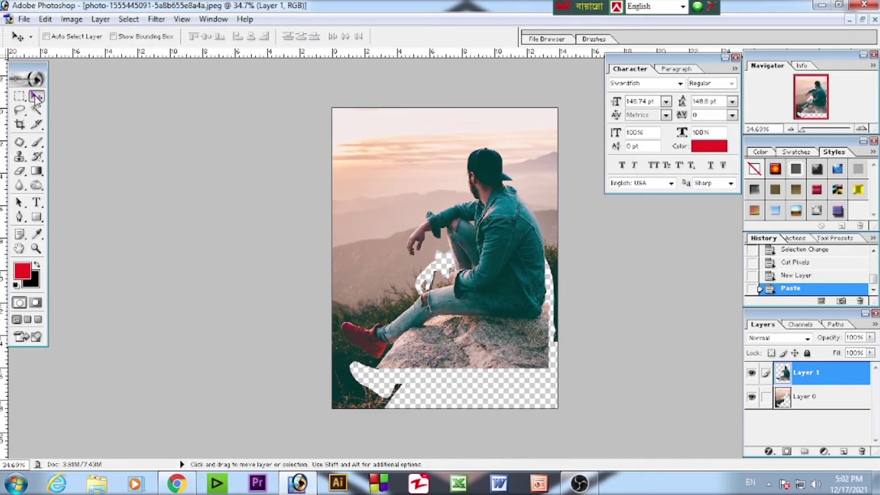
{"action": "left_click_drag", "start_coordinate": [523, 255], "coordinate": [520, 229]}
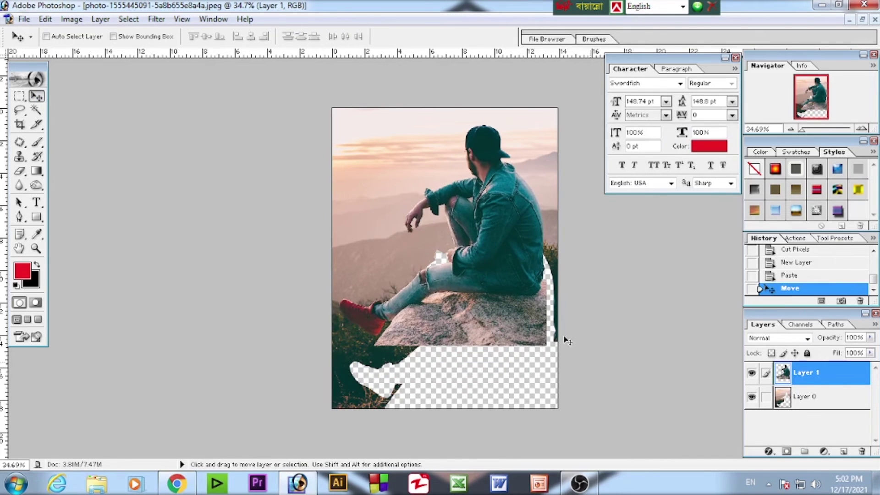
Step: Delete Layer 0 with the leftover background so only the cutout of the man and rock remains
{"action": "left_click", "coordinate": [821, 402]}
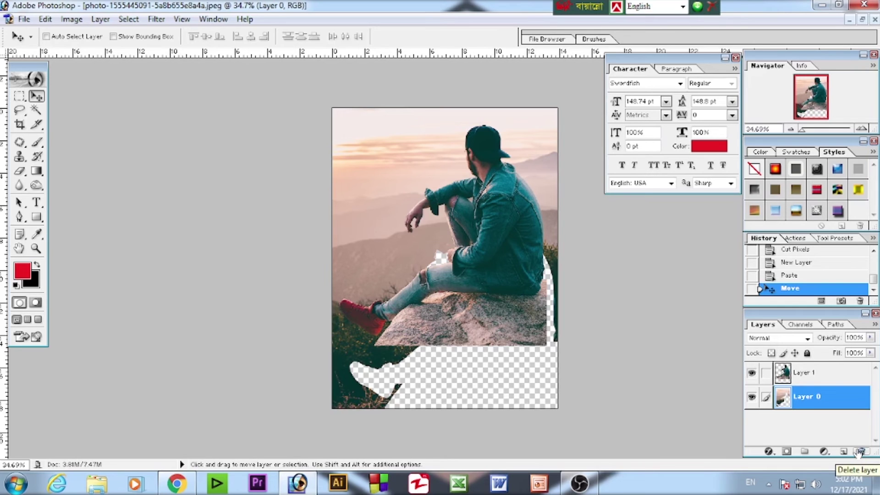
{"action": "key", "text": "alt"}
{"action": "key", "text": "alt+l"}
{"action": "key", "text": "Down"}
{"action": "key", "text": "Down"}
{"action": "key", "text": "Right"}
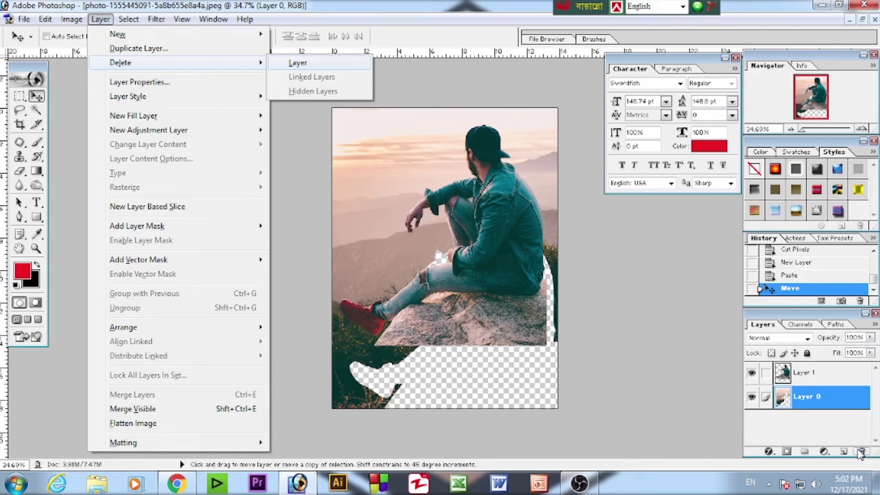
{"action": "key", "text": "Return"}
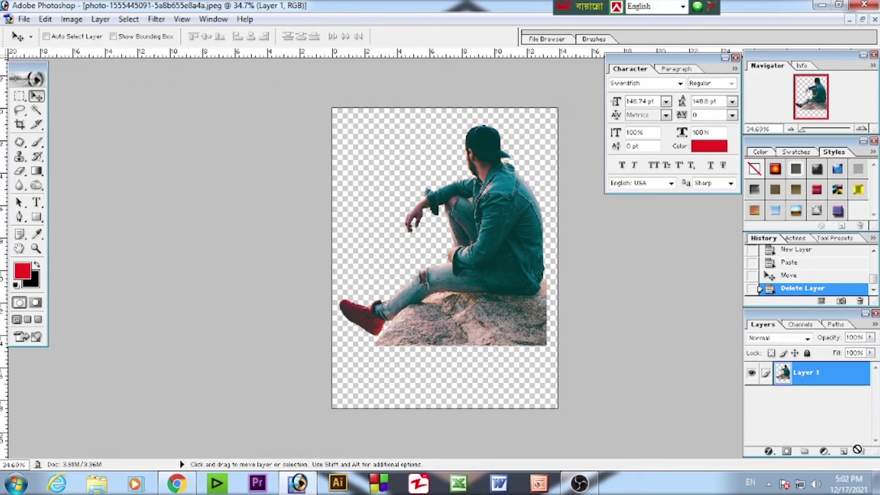
Step: Reposition the cutout of the man and rock so the rock sits flush in the canvas's lower-right corner
{"action": "mouse_move", "coordinate": [488, 227]}
{"action": "left_mouse_down"}
{"action": "mouse_move", "coordinate": [456, 246]}
{"action": "mouse_move", "coordinate": [472, 231]}
{"action": "mouse_move", "coordinate": [490, 234]}
{"action": "mouse_move", "coordinate": [489, 250]}
{"action": "mouse_move", "coordinate": [488, 240]}
{"action": "mouse_move", "coordinate": [499, 247]}
{"action": "mouse_move", "coordinate": [488, 244]}
{"action": "left_mouse_up"}
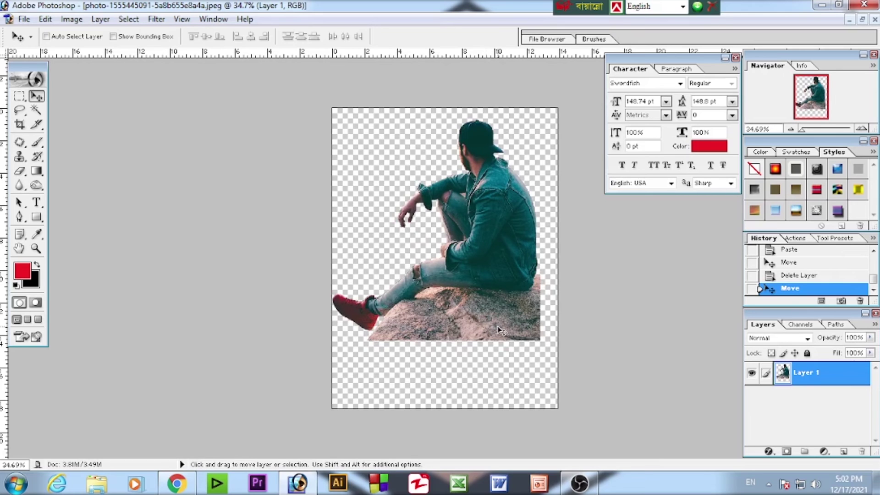
{"action": "left_click_drag", "start_coordinate": [520, 259], "coordinate": [531, 296]}
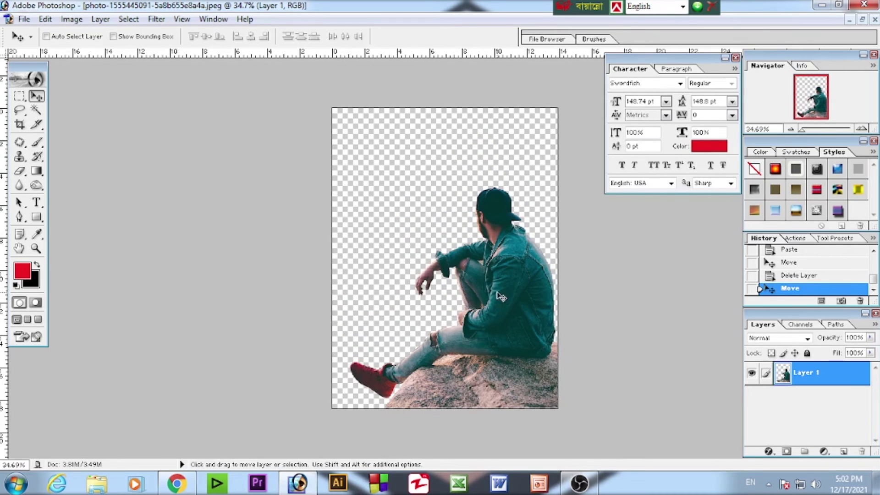
{"action": "left_click_drag", "start_coordinate": [500, 297], "coordinate": [490, 254]}
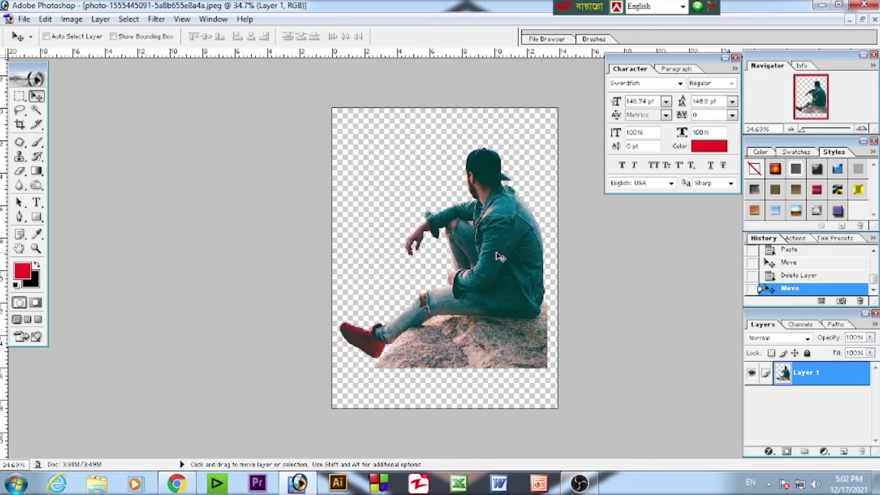
{"action": "left_click_drag", "start_coordinate": [500, 257], "coordinate": [518, 292]}
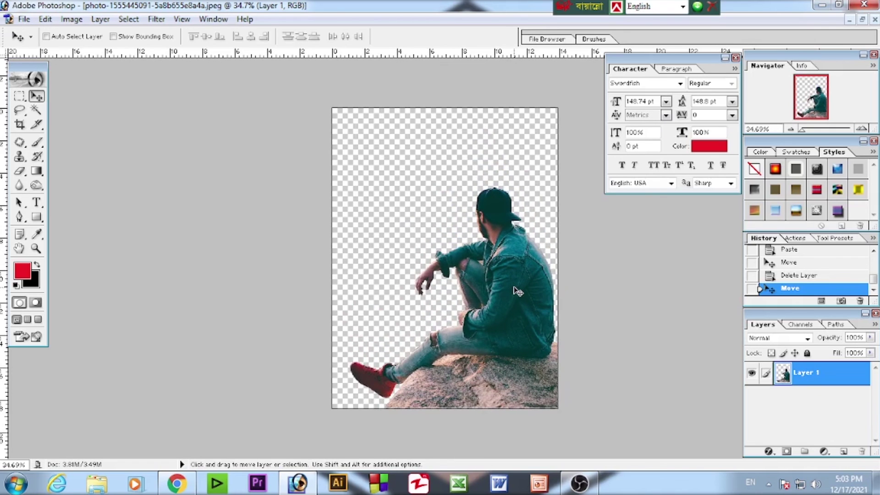